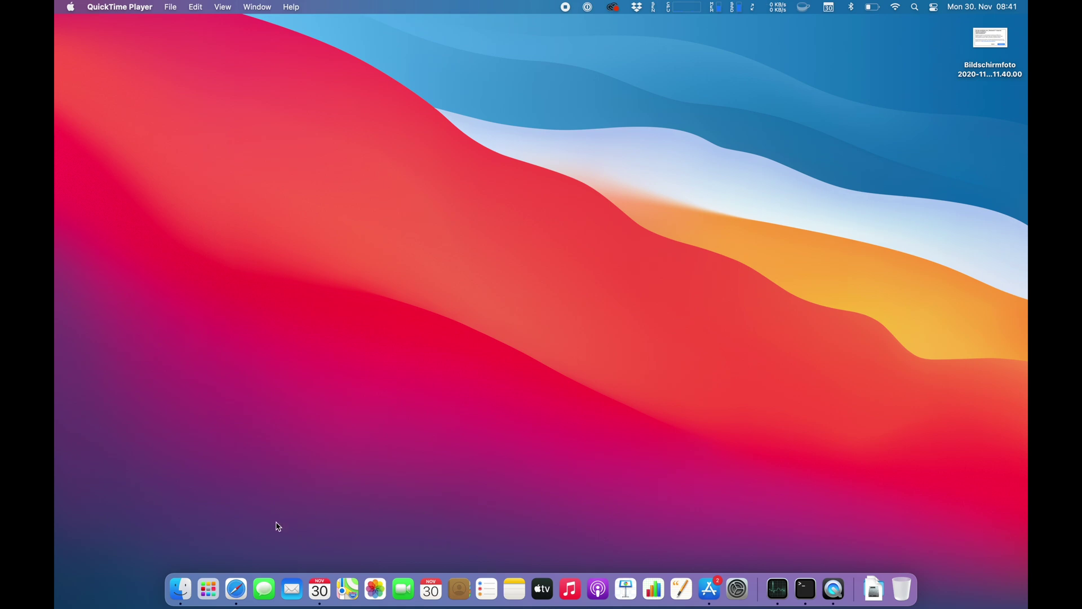
- Open Safari and search for 'microsoft office for mac'
click(236, 589)
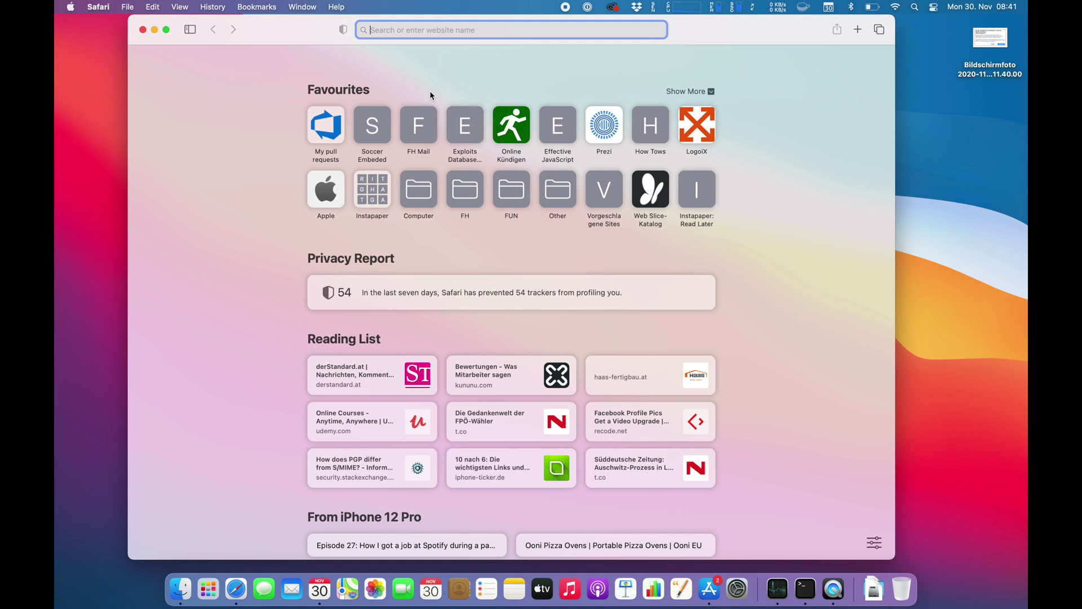
text(microsoft o)
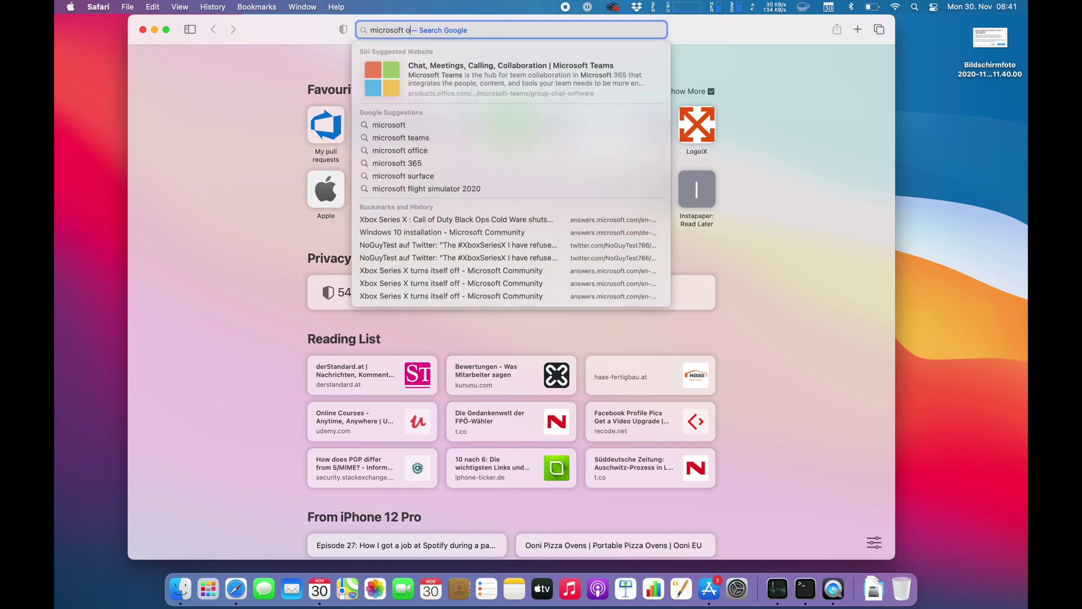
text(ffice for mac)
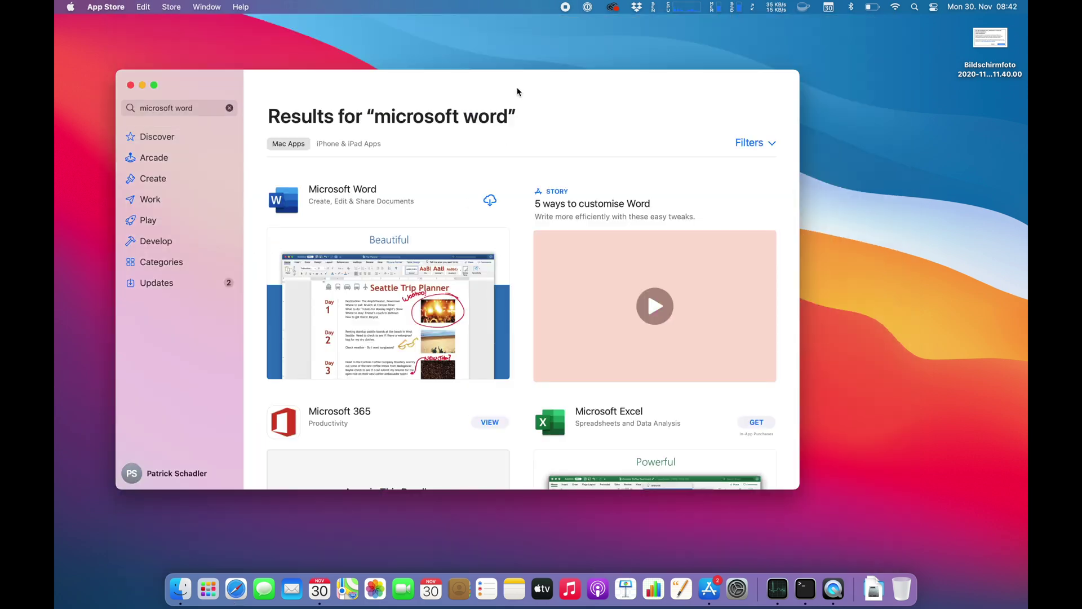
- Start downloading Microsoft Word from the App Store
drag(514, 92, 552, 77)
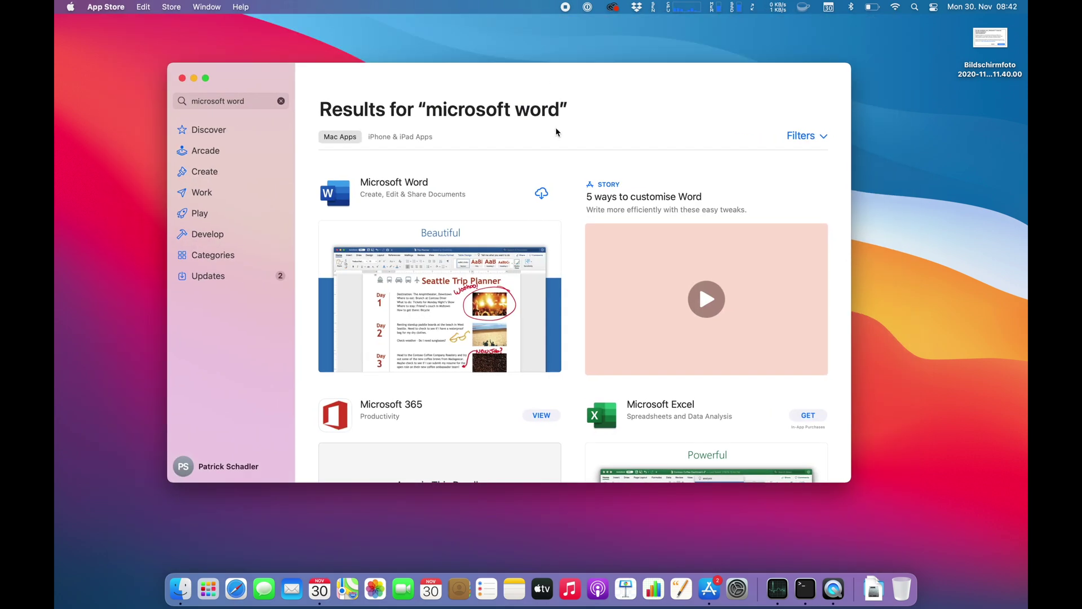
click(541, 194)
scroll(540, 193, down, 5)
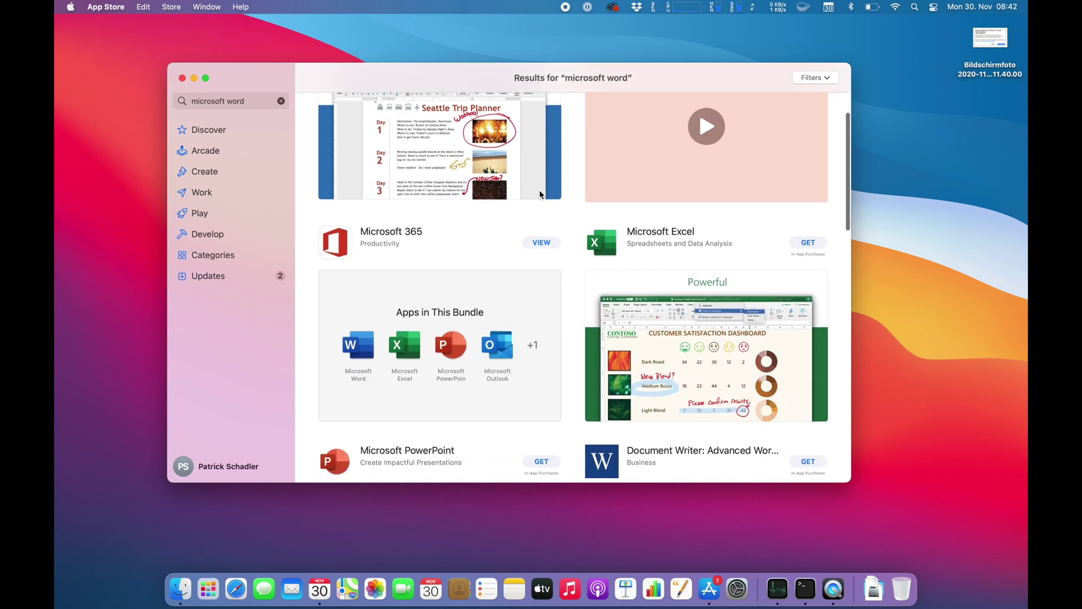
- Install Outlook, PowerPoint and Excel from the Microsoft 365 bundle, then launch Outlook
click(552, 244)
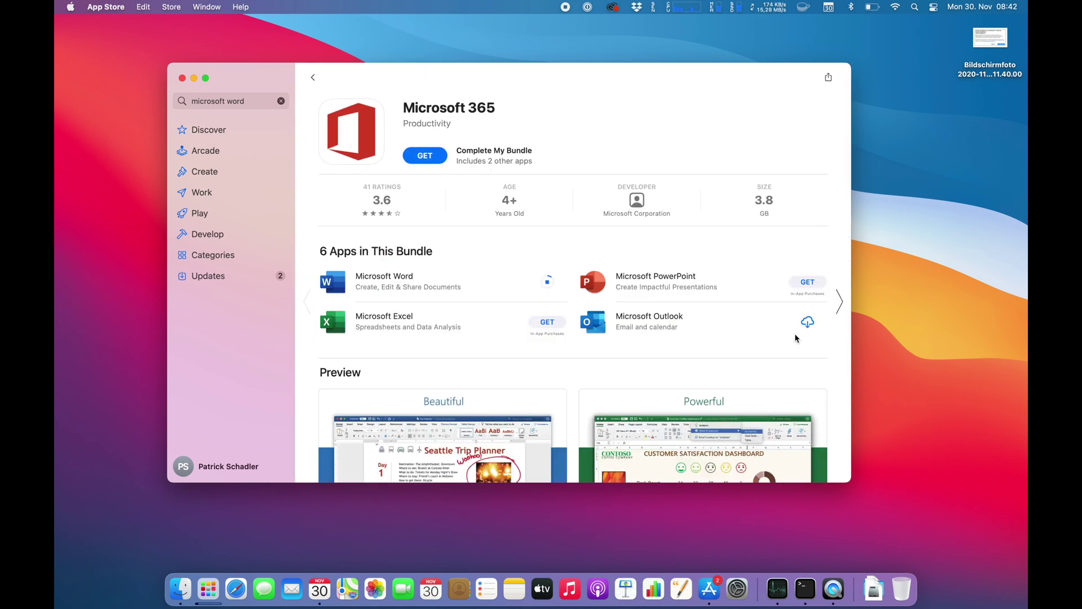
click(807, 322)
click(812, 283)
click(813, 287)
click(549, 323)
click(551, 325)
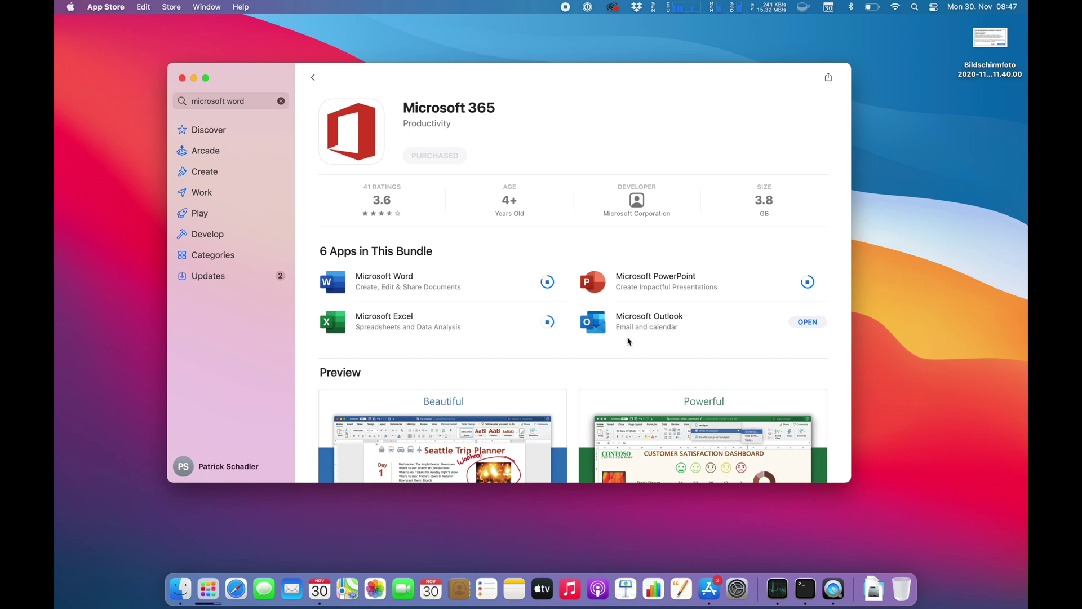
click(807, 322)
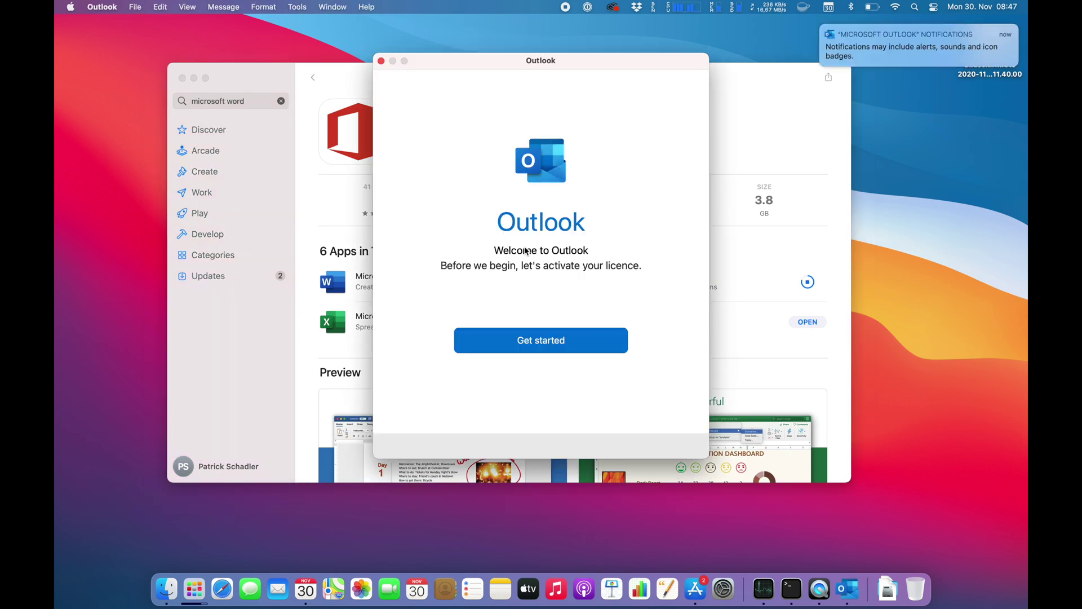
- Activate Outlook's licence by signing in with the existing Microsoft 365 subscription
click(548, 349)
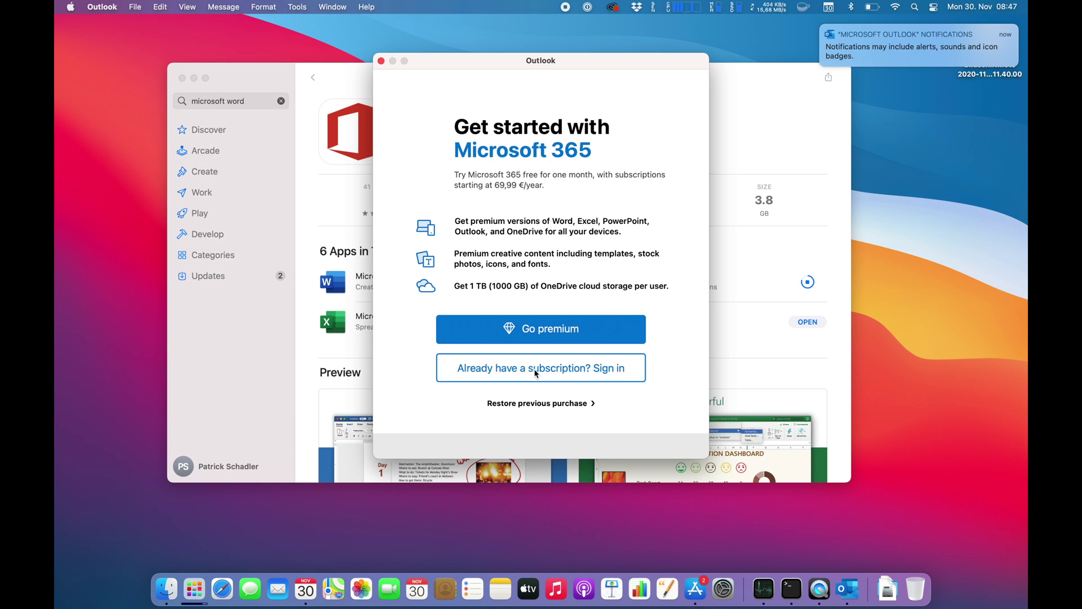
click(536, 373)
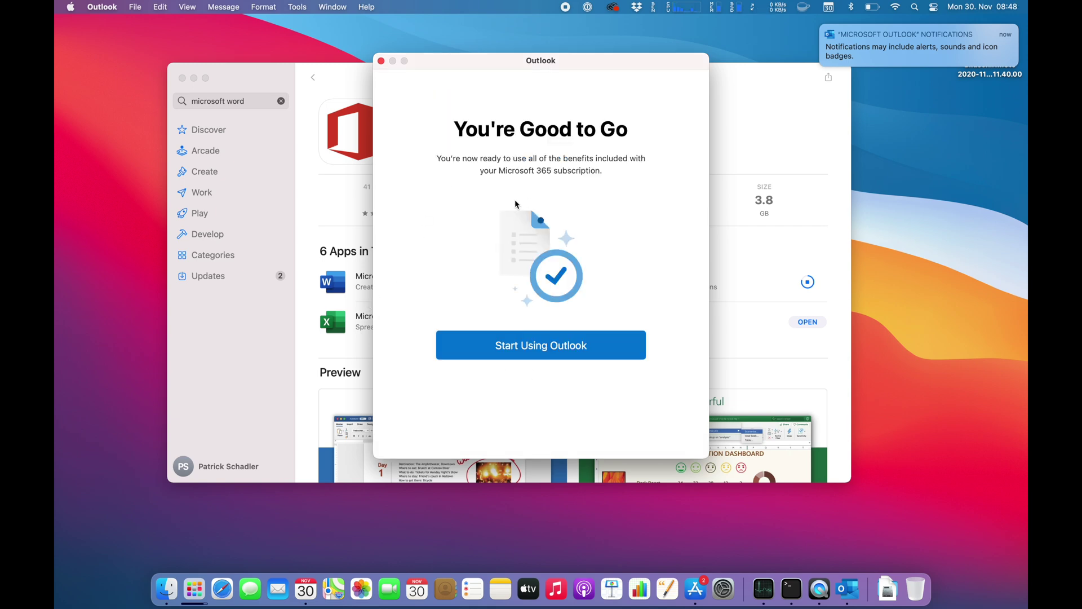
click(541, 345)
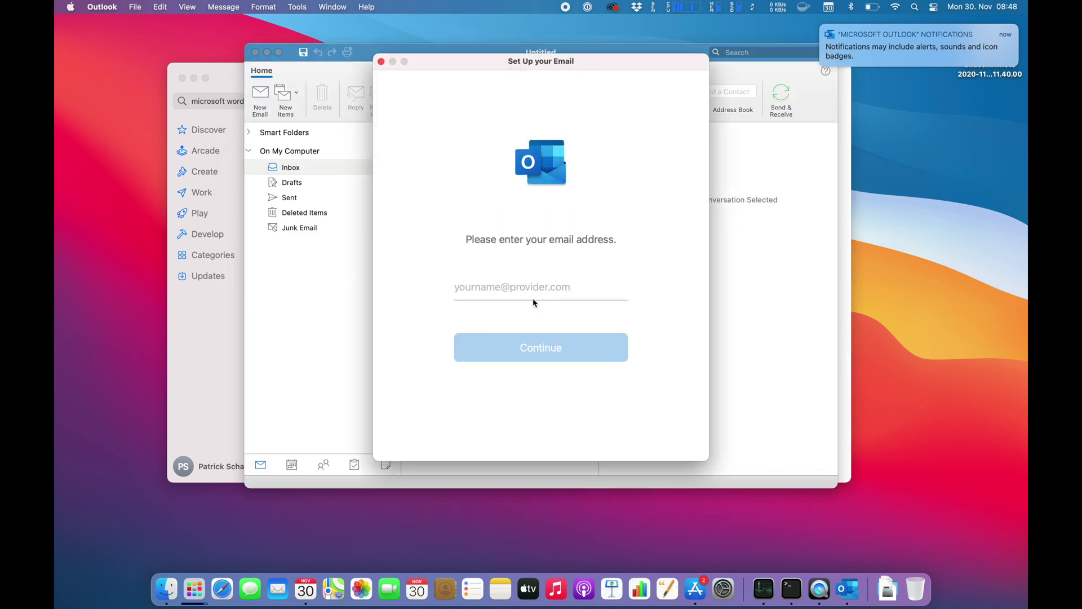
- Enter the user's email address to add the account and open its Inbox
click(535, 304)
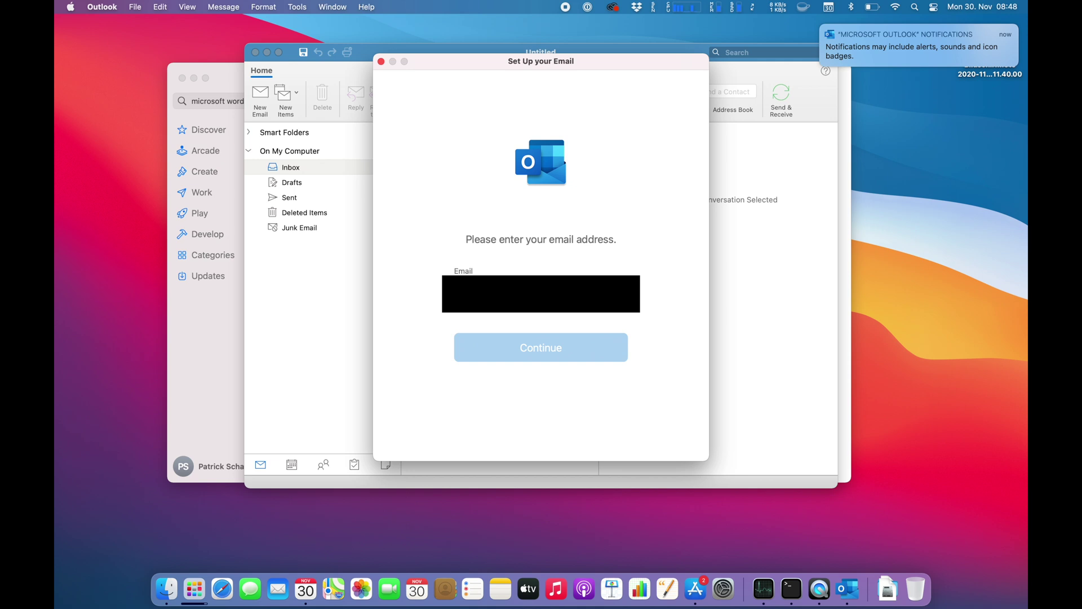
click(620, 349)
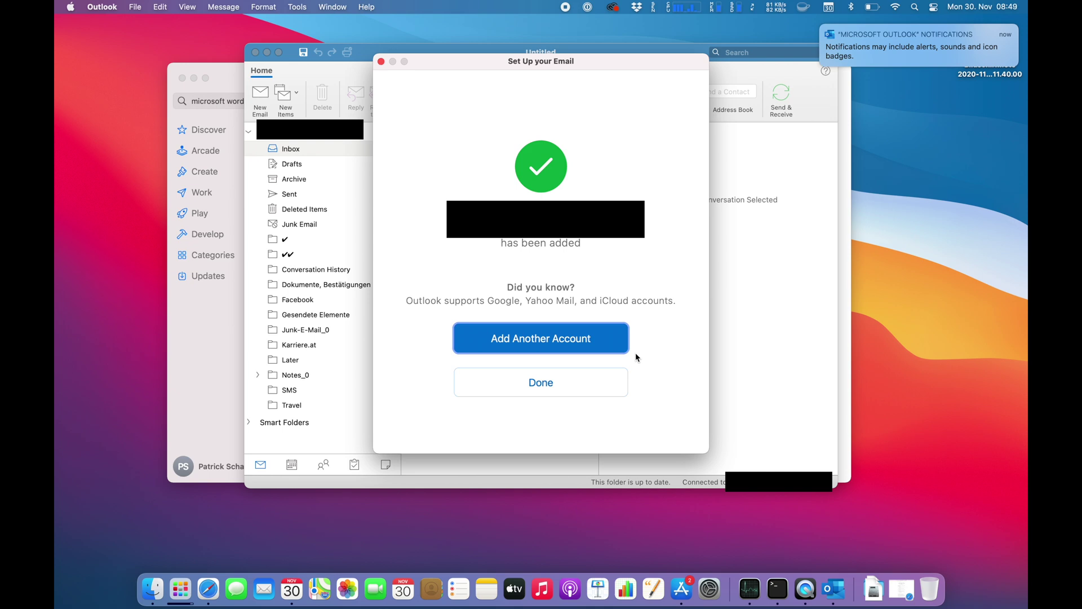
click(588, 379)
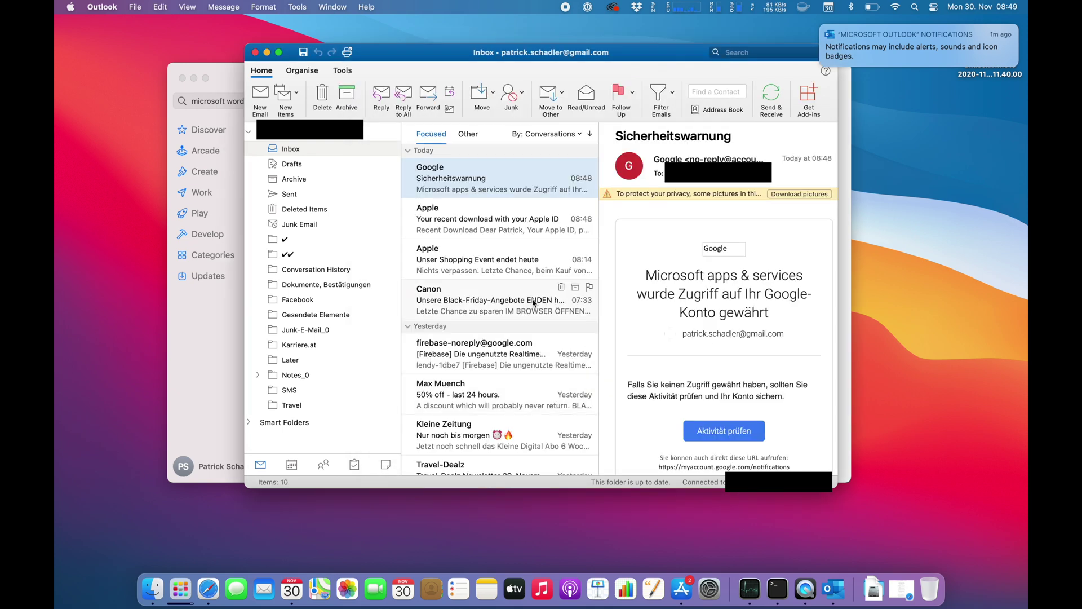
- Compose a new email with subject 'Test E-Mail' and body 'Are you testing?'
scroll(512, 287, down, 3)
scroll(512, 284, up, 3)
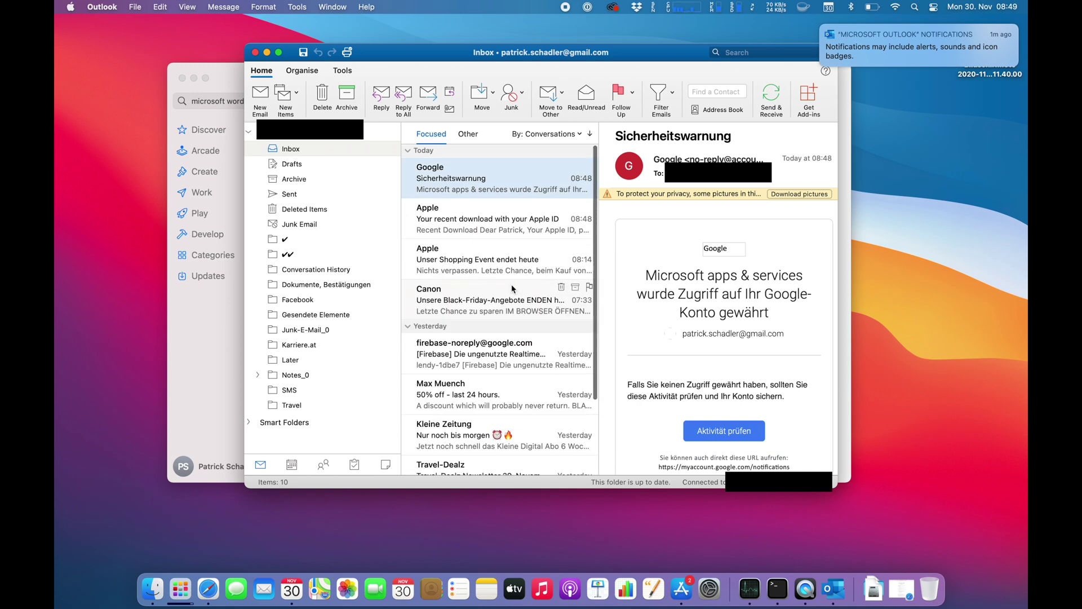
click(260, 97)
text(Test E-Mail)
click(503, 248)
text(Are you testing?)
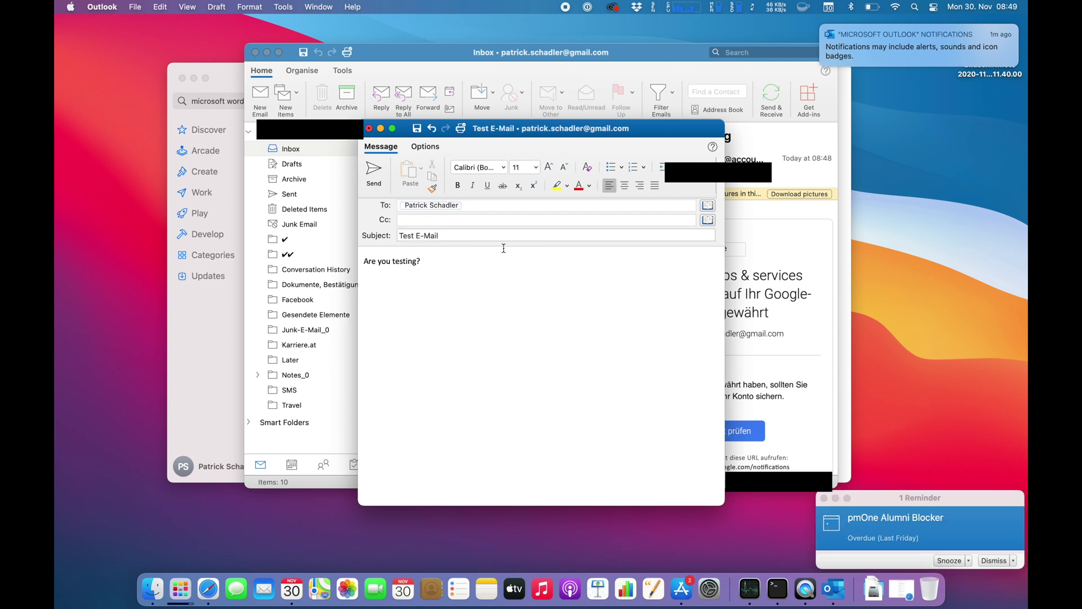
- Send the test email, dismiss the overdue reminder and select the Google message
click(374, 171)
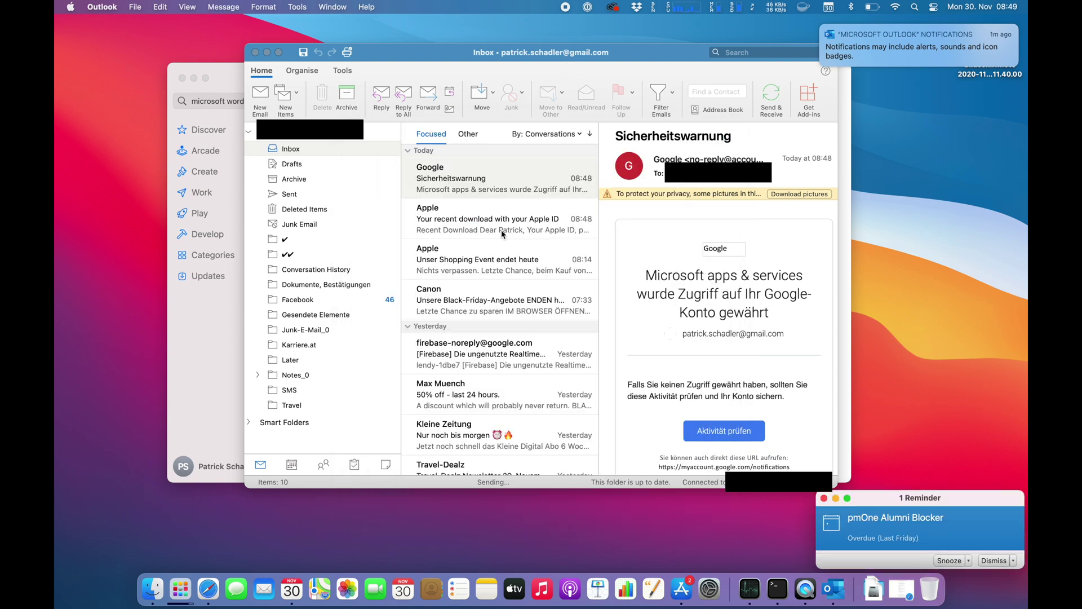
click(993, 562)
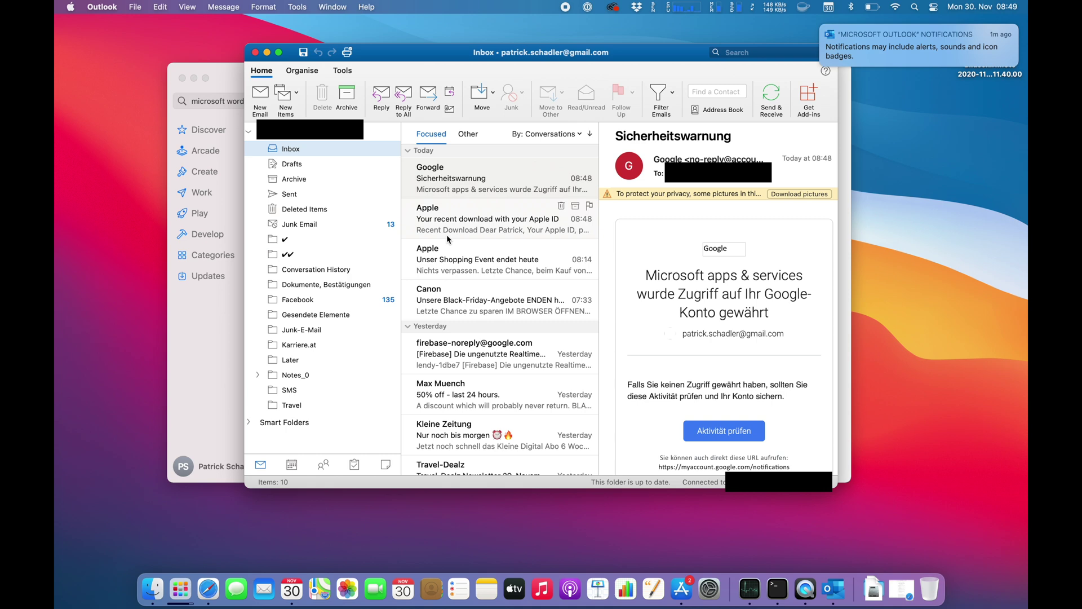
click(485, 178)
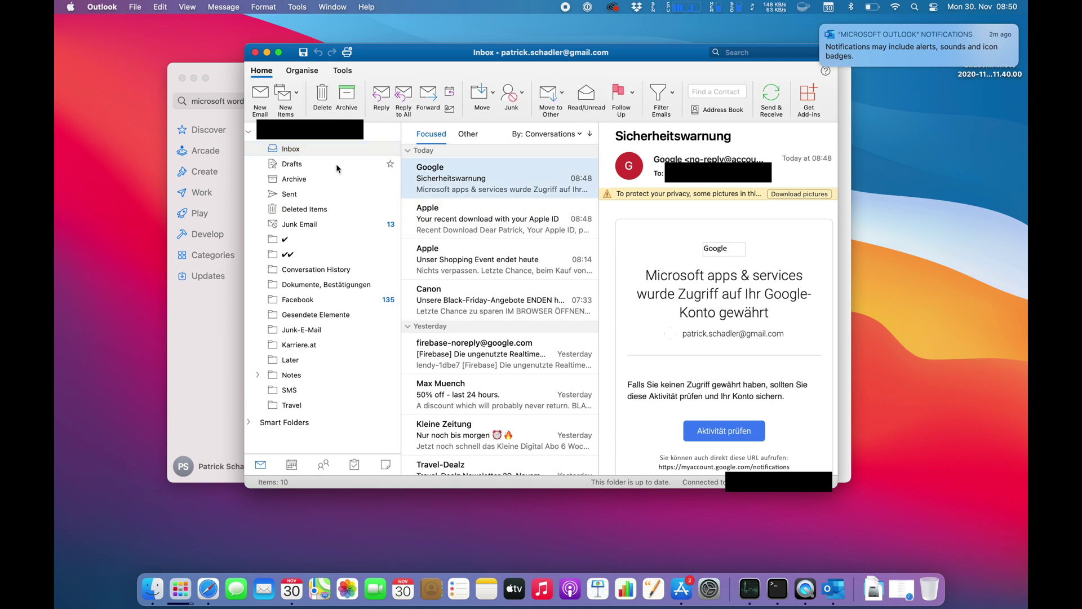
- View Sync Status from Organise > Tools, close it, then switch to Safari and back
click(295, 73)
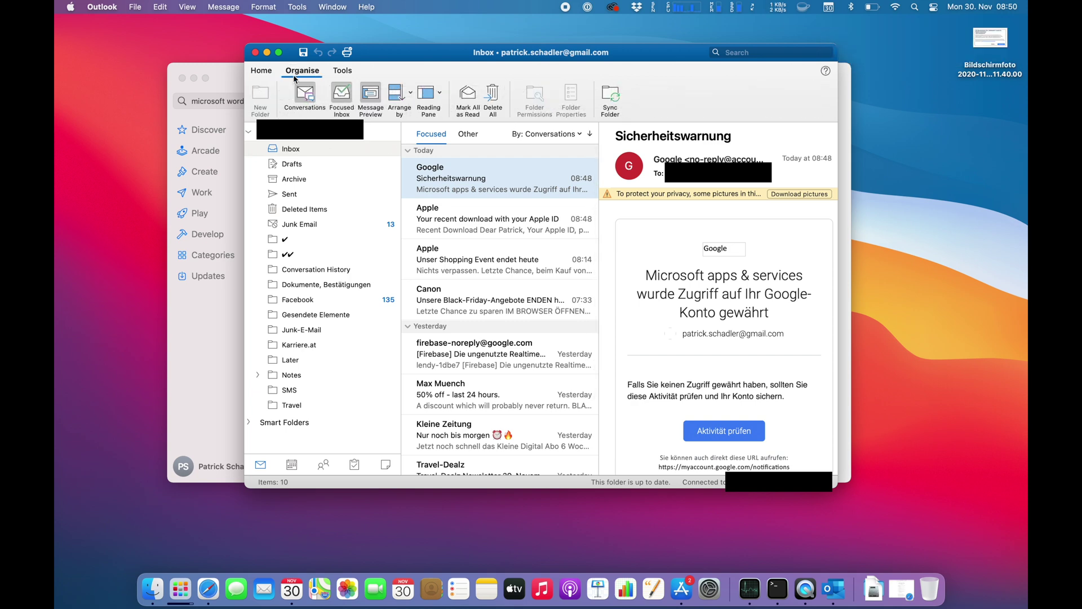
click(340, 71)
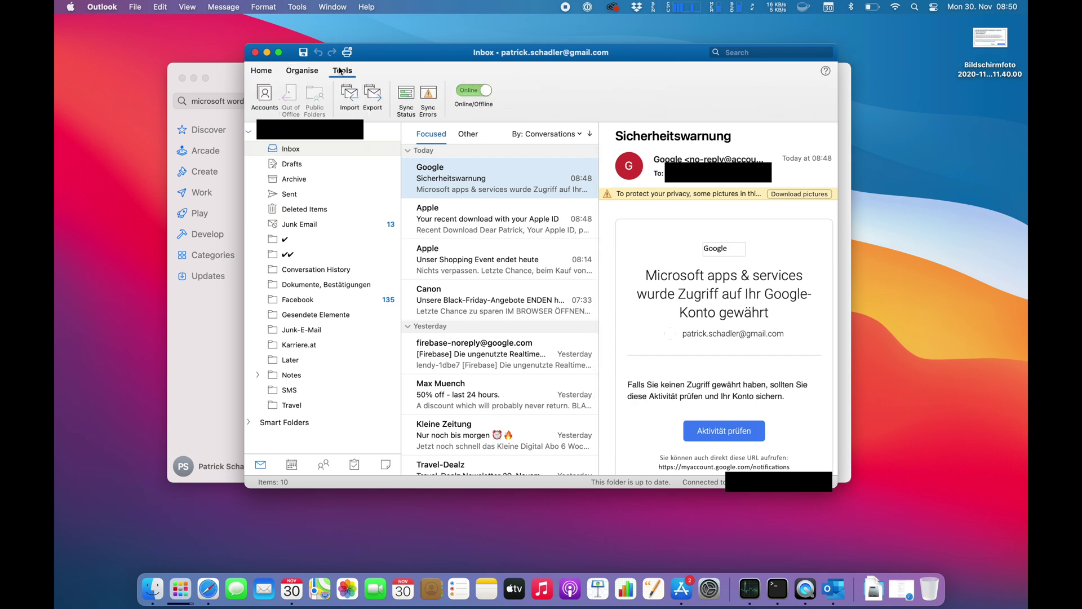
click(406, 99)
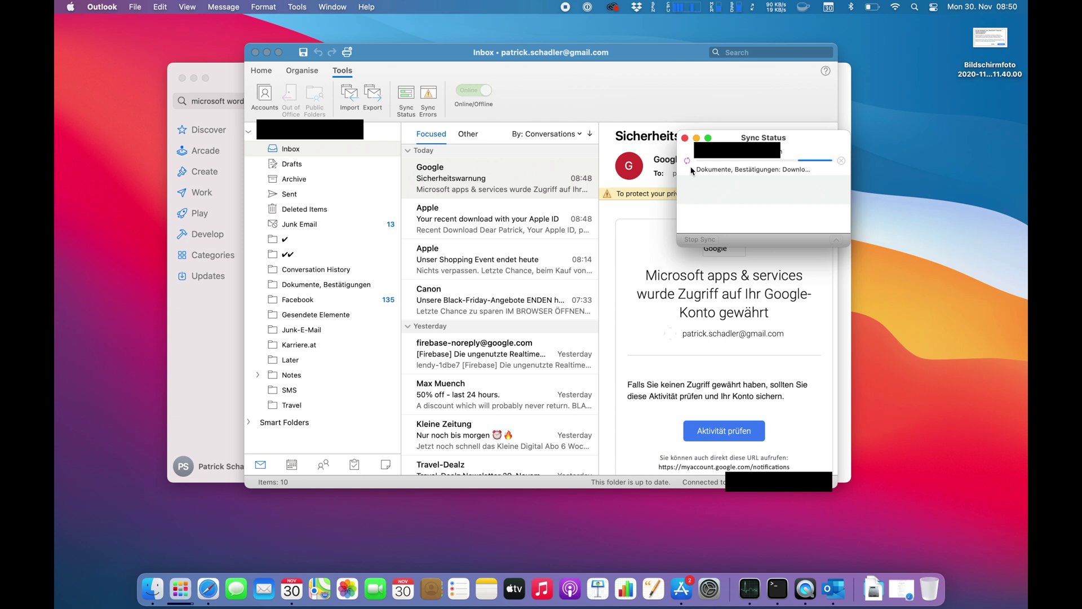
click(684, 137)
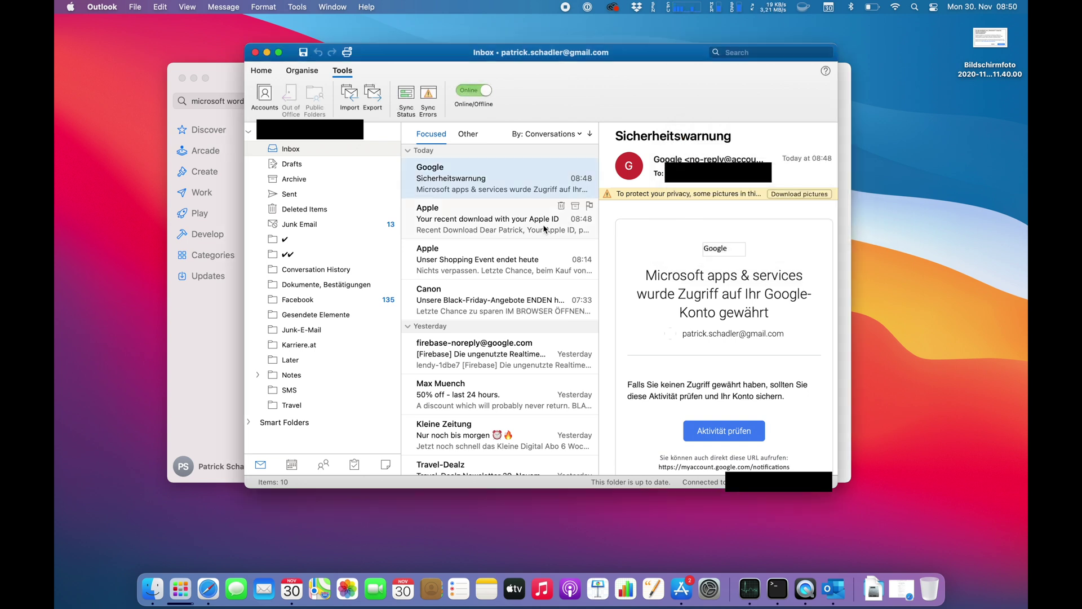
key(super+Tab)
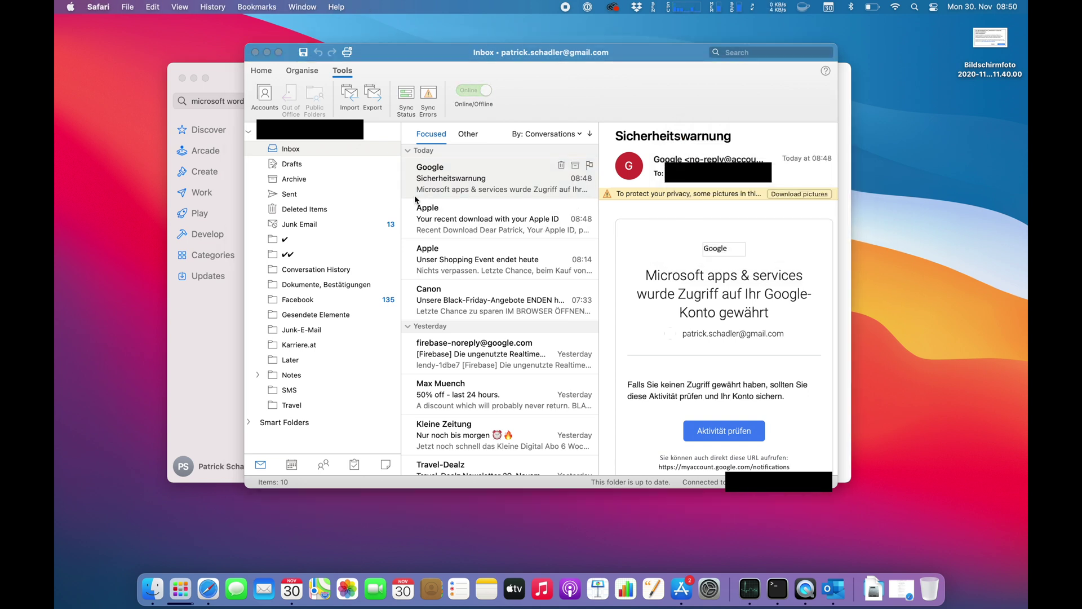
click(386, 55)
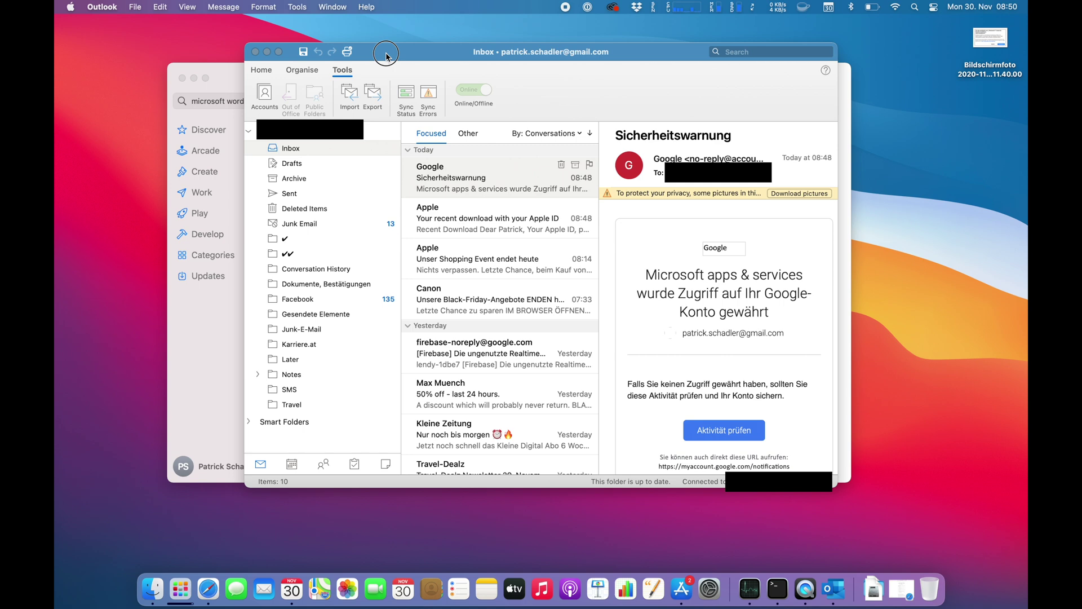
- Reopen the Sync Status window, then launch Word from the Microsoft 365 bundle page
drag(386, 55, 394, 38)
click(415, 85)
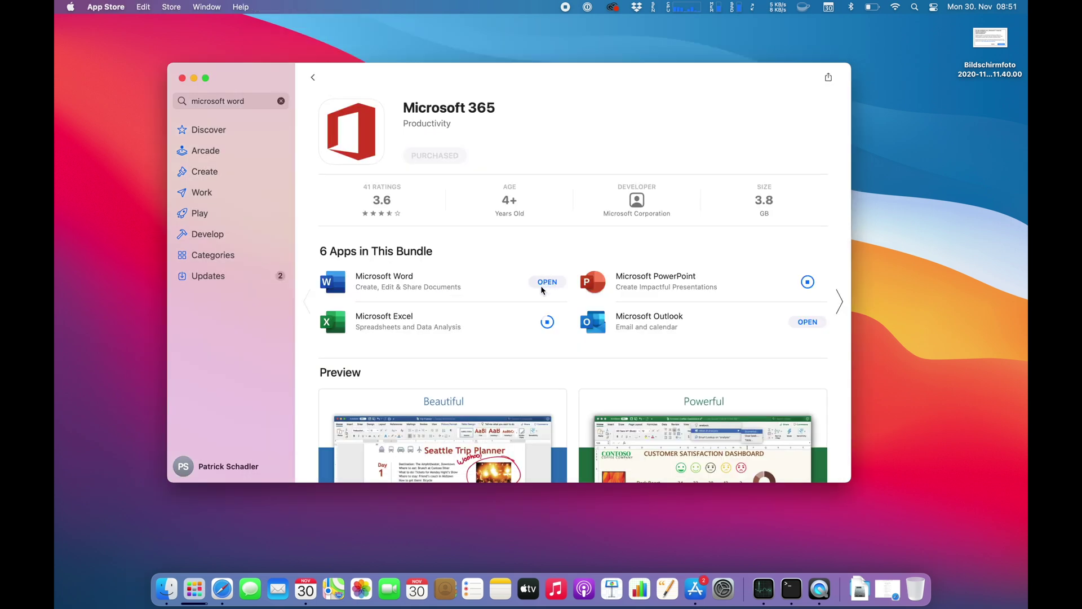
click(541, 282)
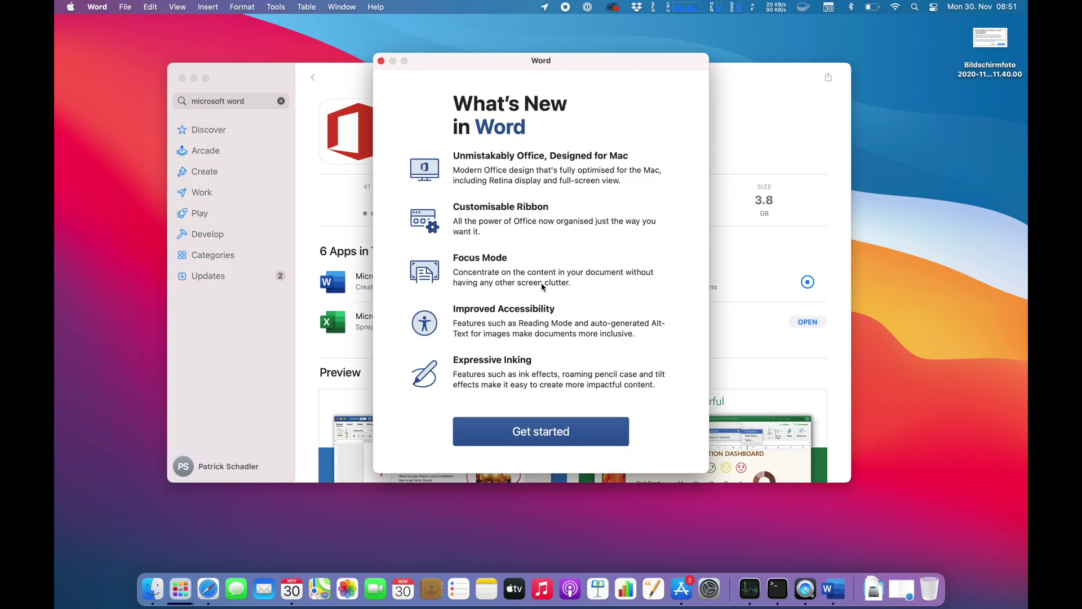
- Dismiss Word's What's New screen and select the Research Paper template from all templates
click(510, 430)
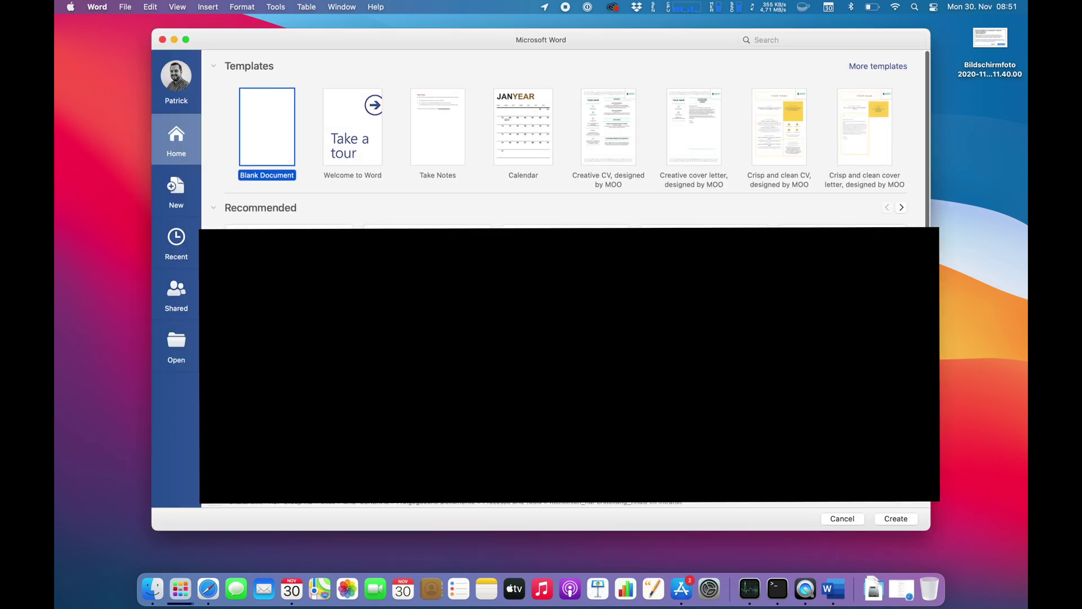
click(177, 192)
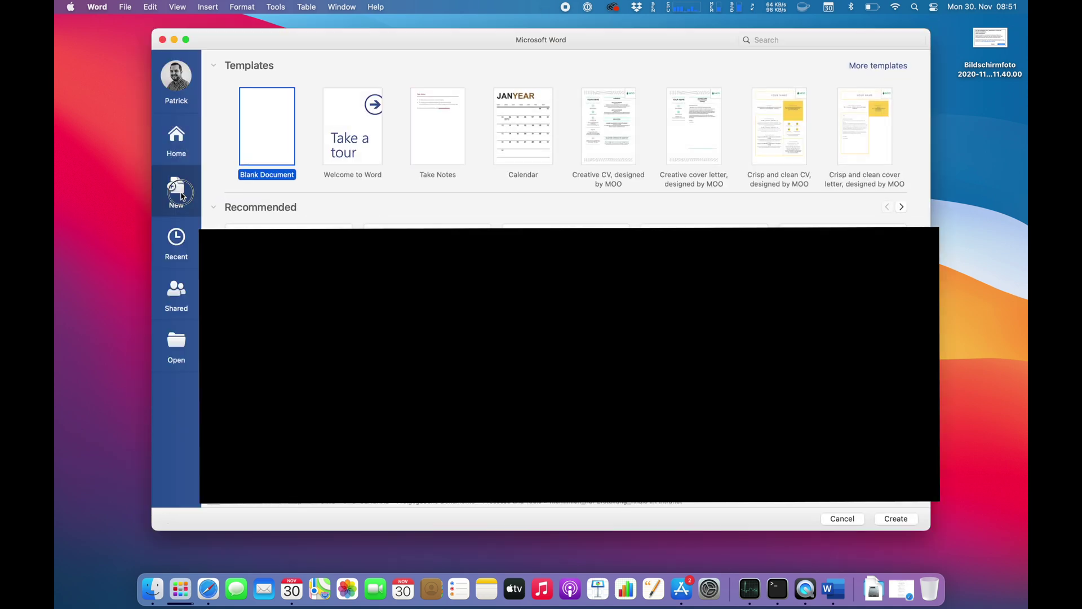
scroll(631, 291, down, 5)
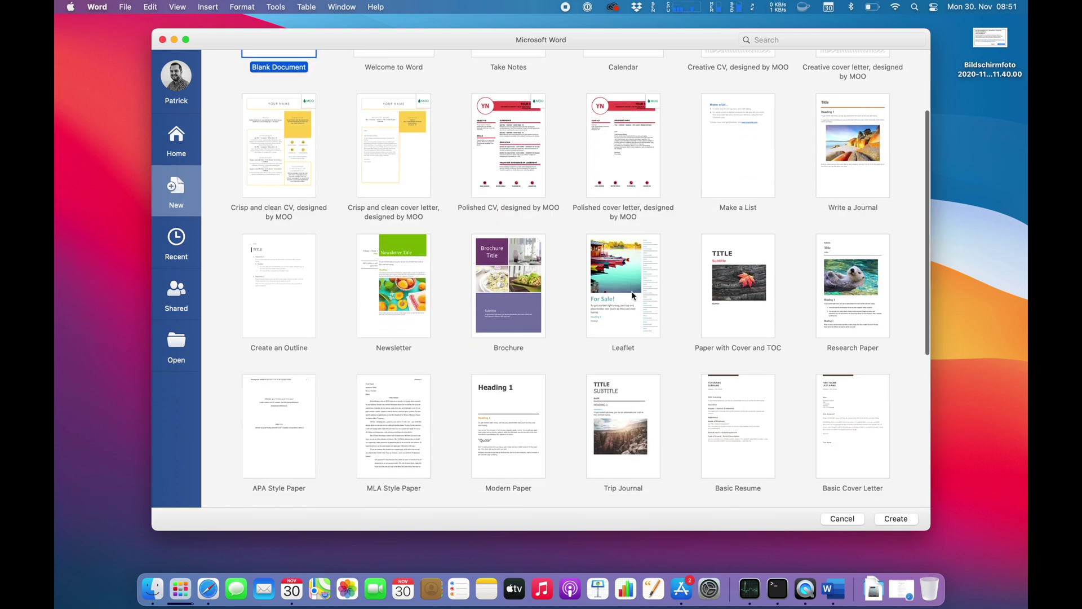
scroll(631, 290, down, 3)
scroll(633, 290, up, 8)
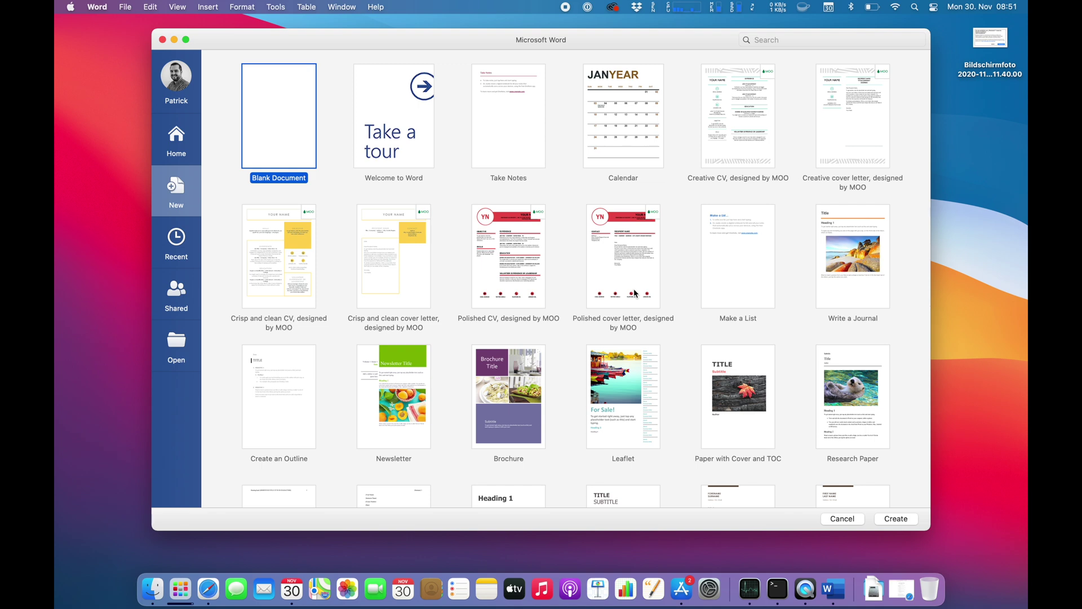
click(877, 387)
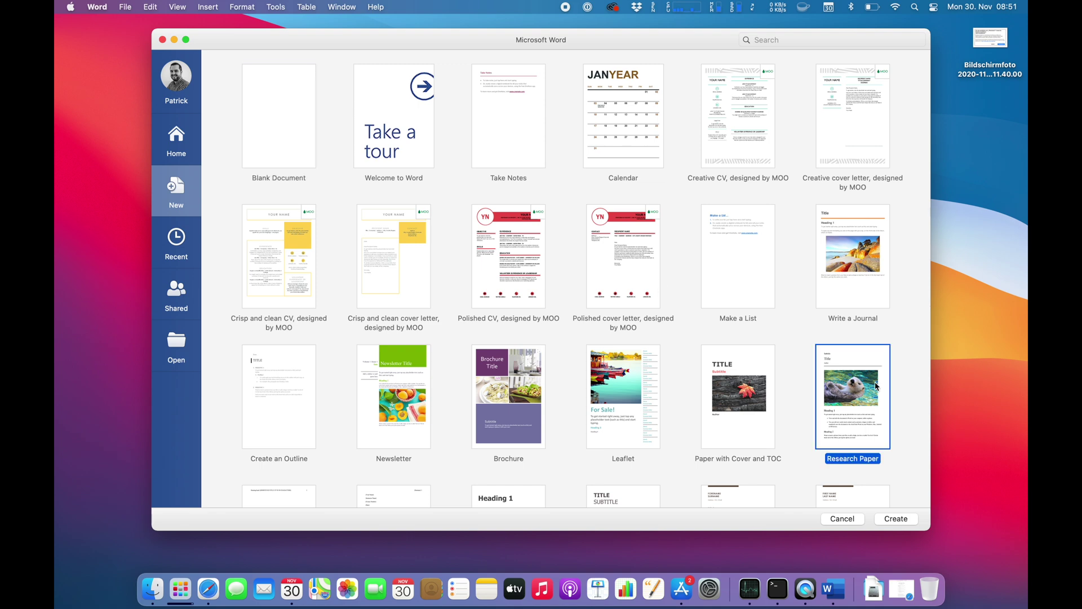
- Create the Research Paper document, shrink the otter picture to about 167x111 and centre it
click(896, 518)
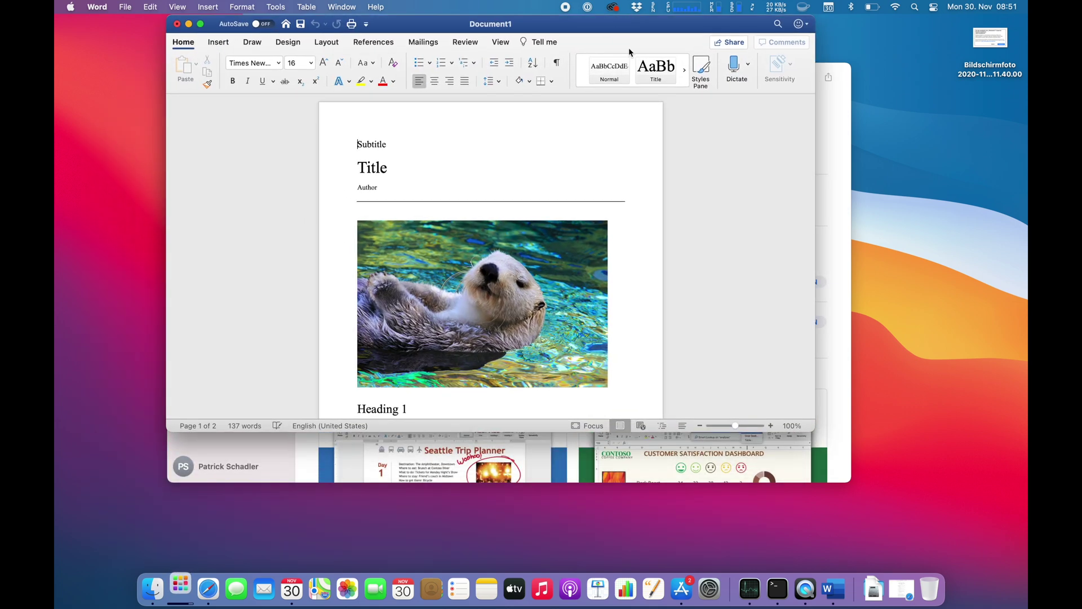
drag(796, 431, 868, 528)
scroll(515, 317, down, 10)
scroll(515, 316, up, 10)
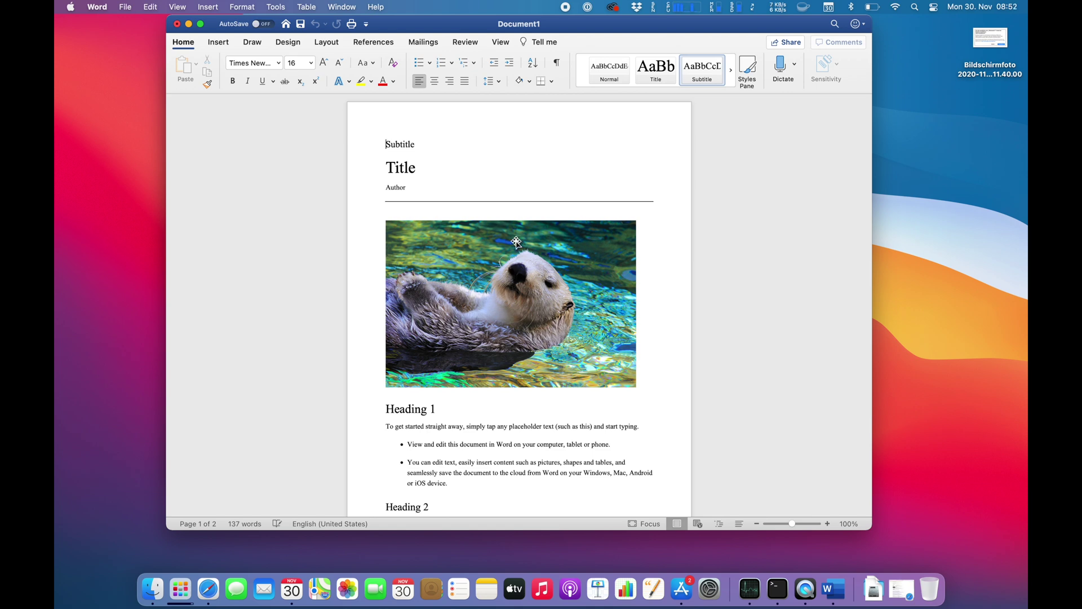
click(546, 276)
drag(637, 219, 465, 332)
key(super+s)
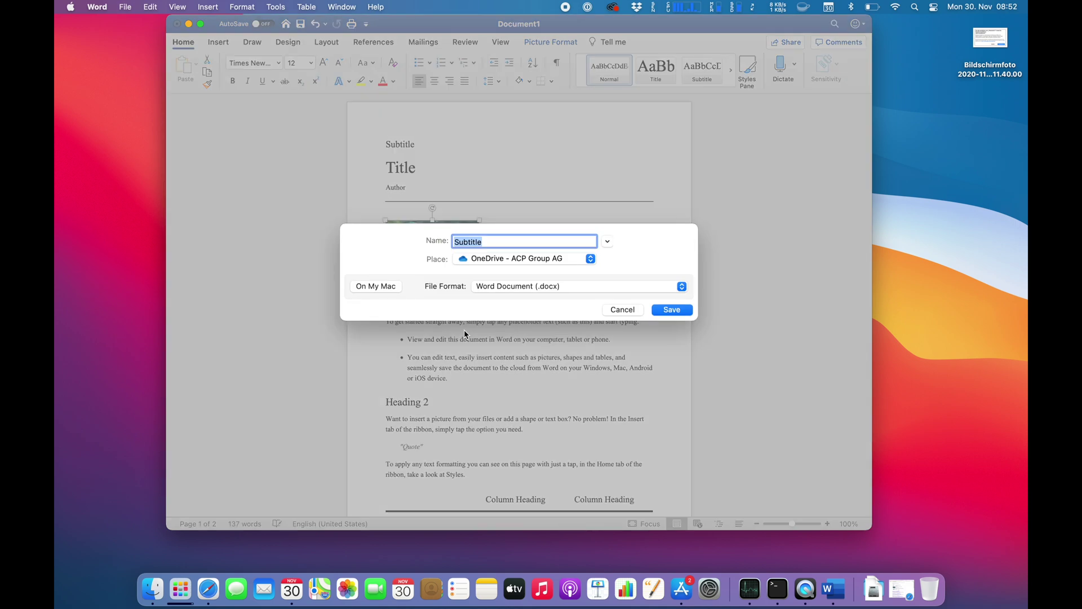
click(623, 311)
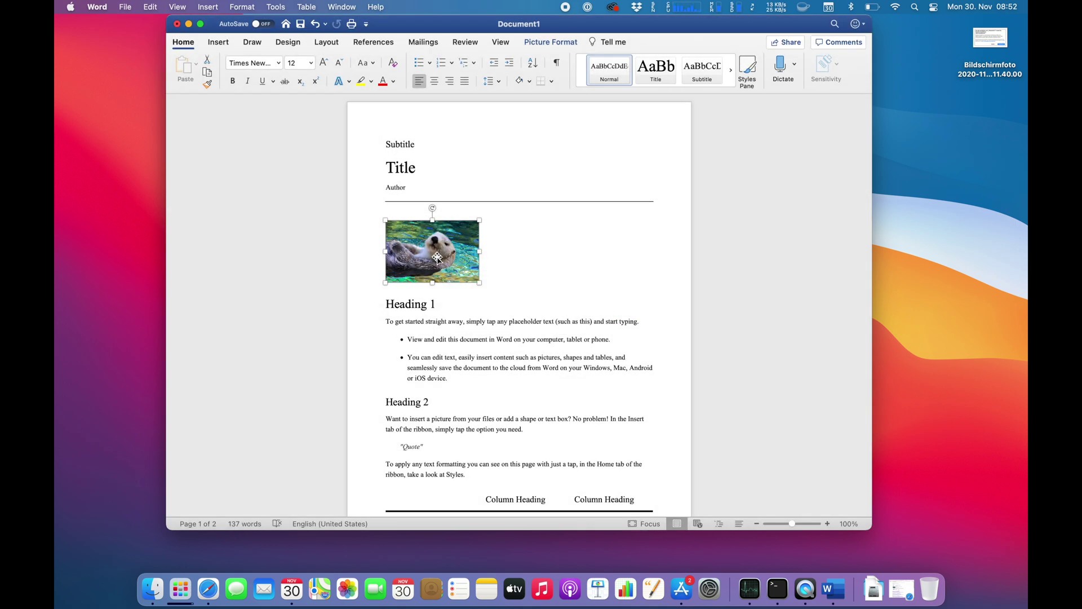
click(433, 81)
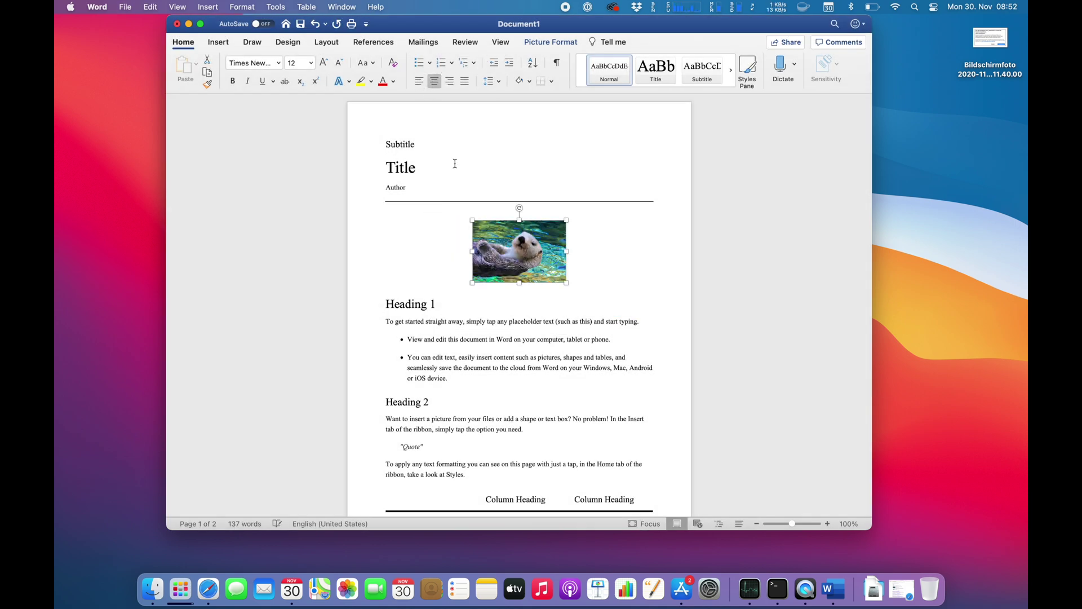
- Replace the Title placeholder with 'Hello I am a Heading!', declining the save prompt
double_click(397, 168)
text(Hello)
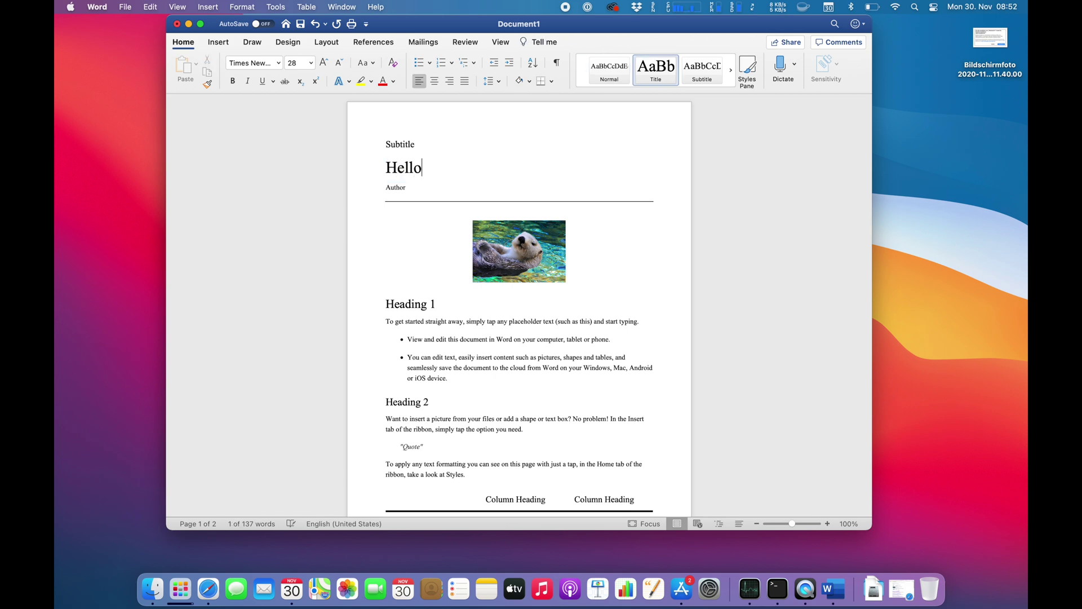
text( I am a Hea)
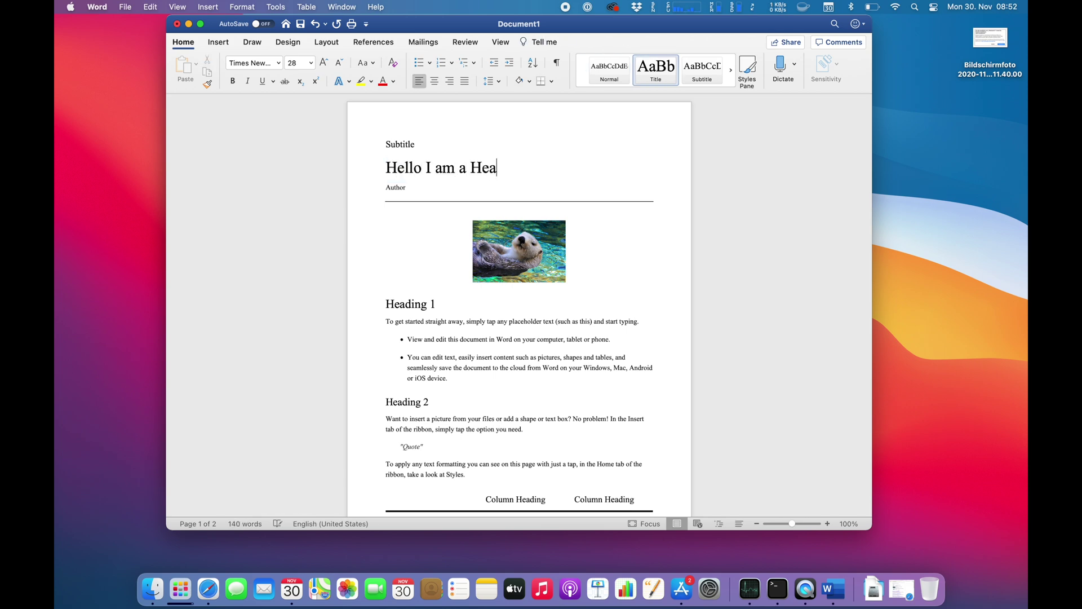
text(ding!)
key(super+s)
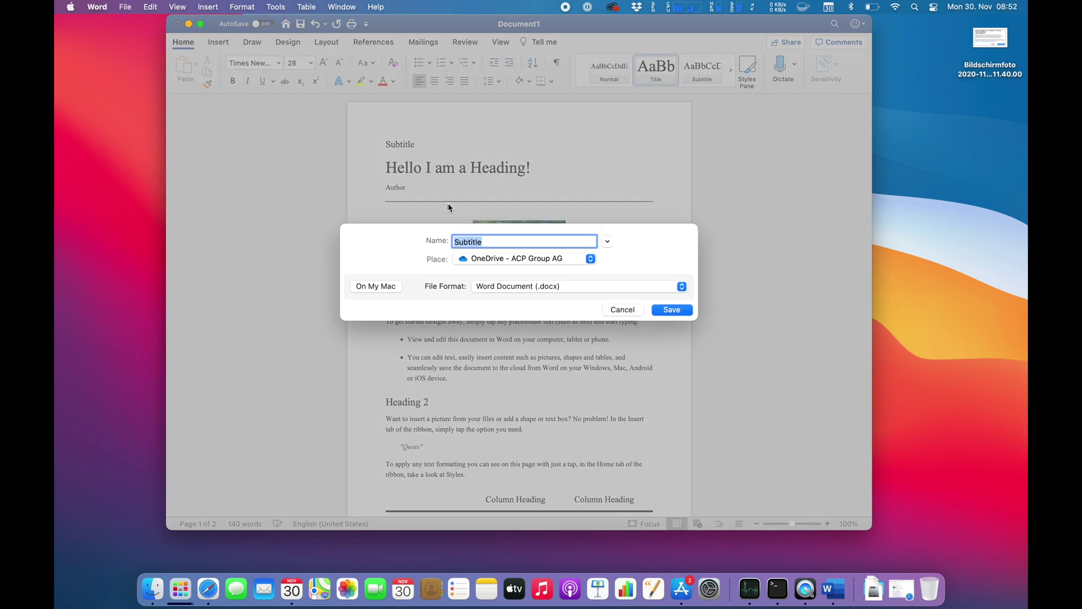
click(634, 309)
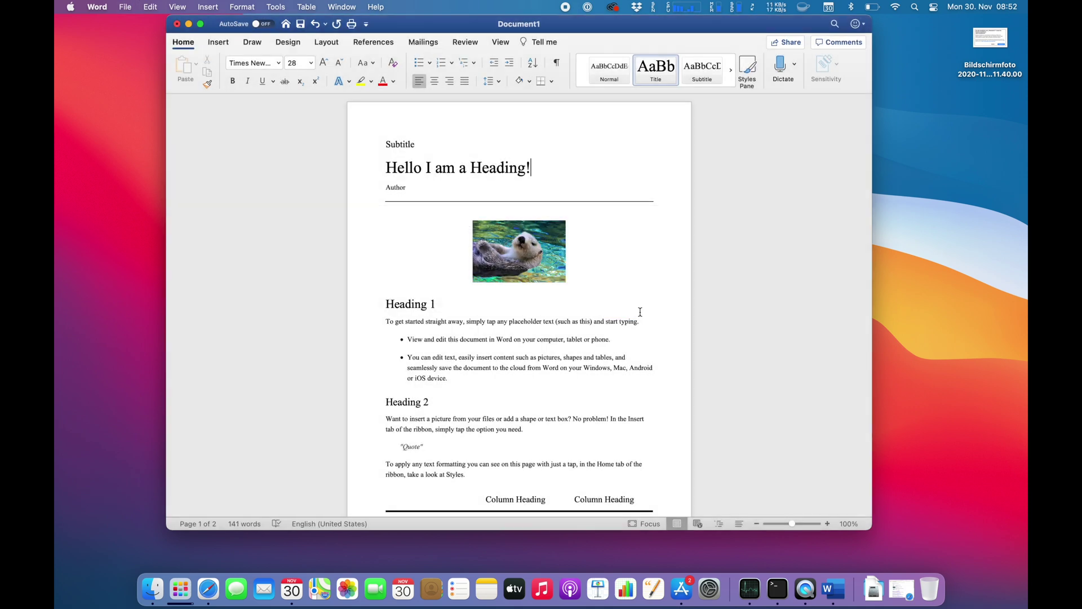
scroll(640, 311, down, 15)
scroll(640, 312, up, 20)
scroll(640, 312, down, 2)
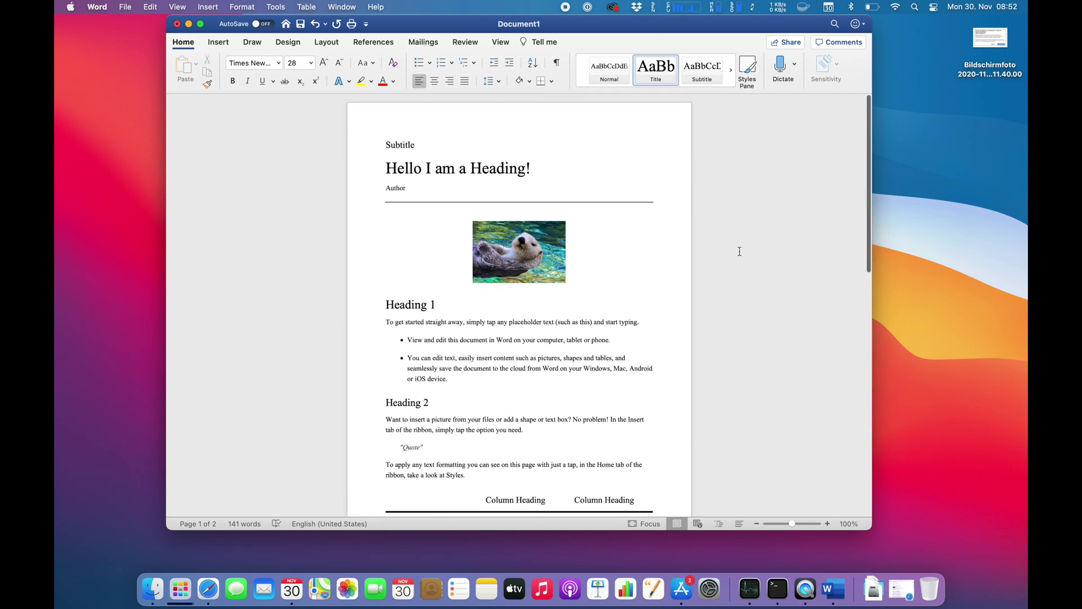
- Add the comment 'This should be a real Heading!' to the Heading 1 line
triple_click(412, 310)
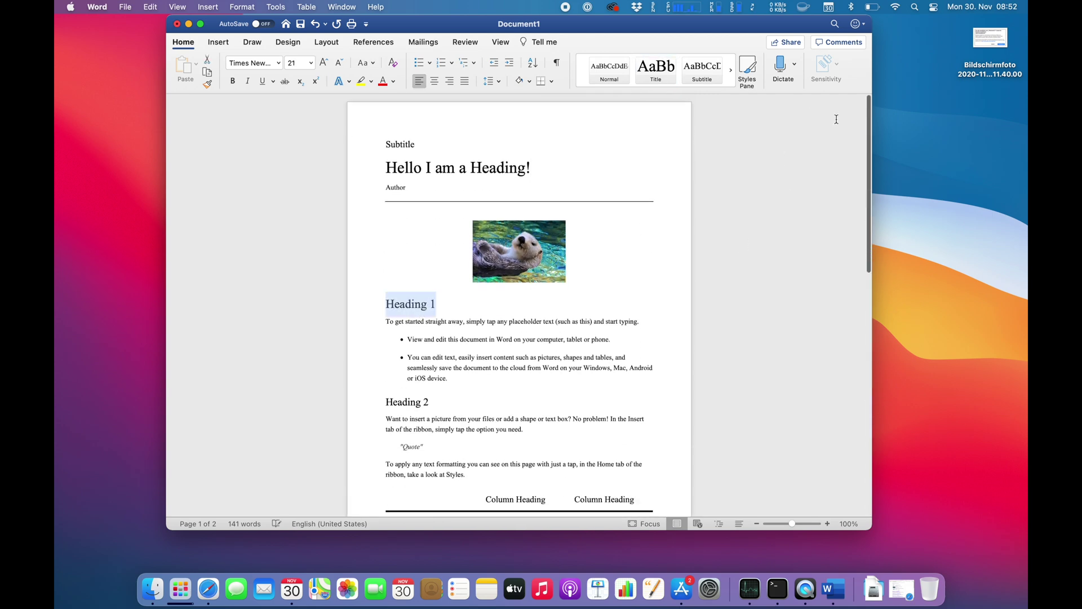
click(839, 42)
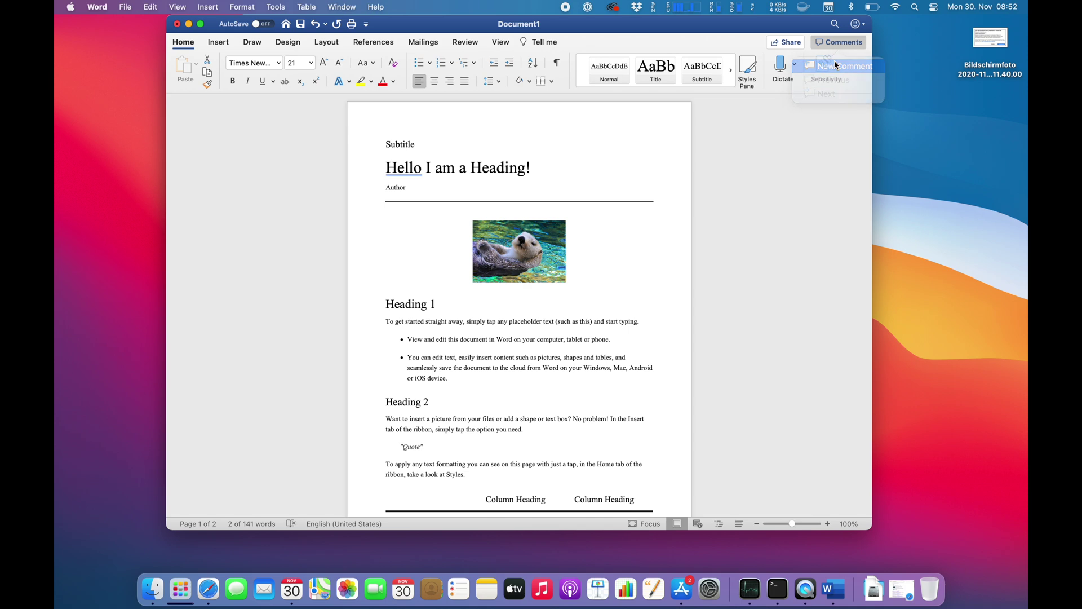
click(835, 66)
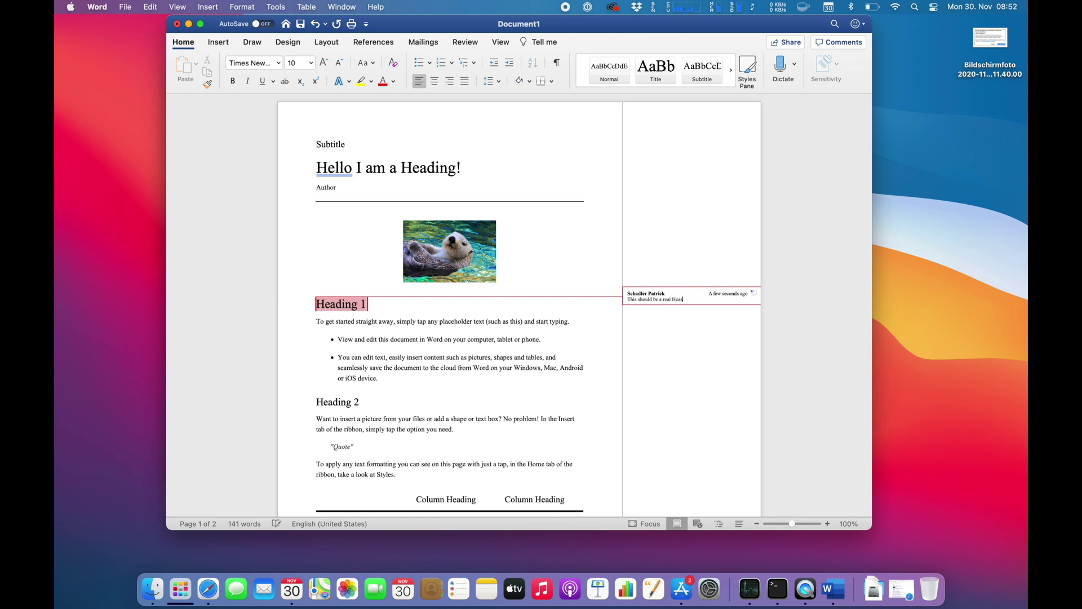
text(!)
key(Return)
- Select the two bullet paragraphs and close the Comments dropdown
triple_click(482, 382)
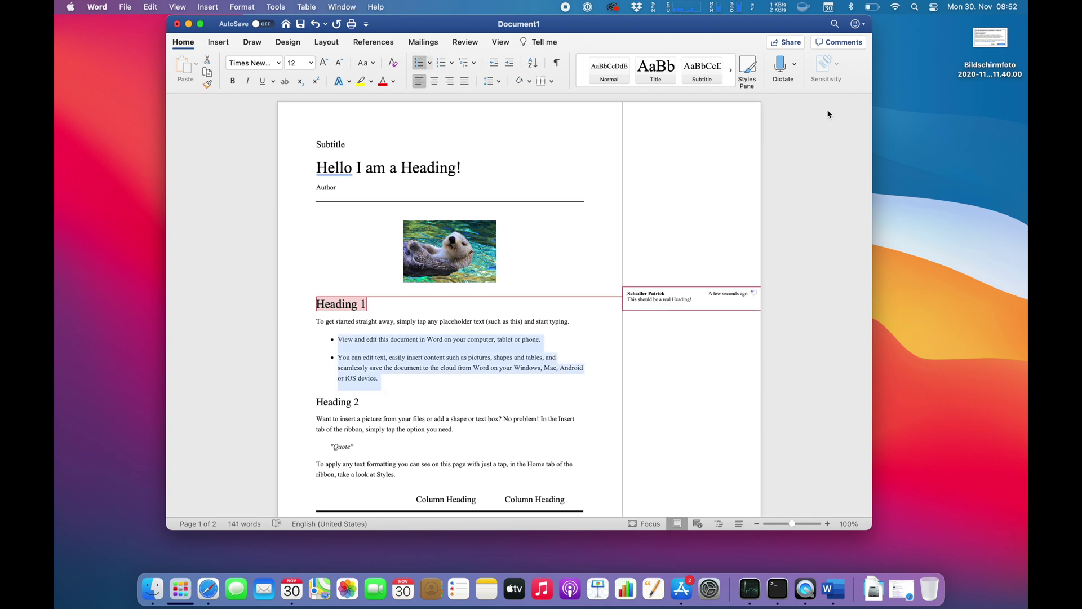
click(840, 42)
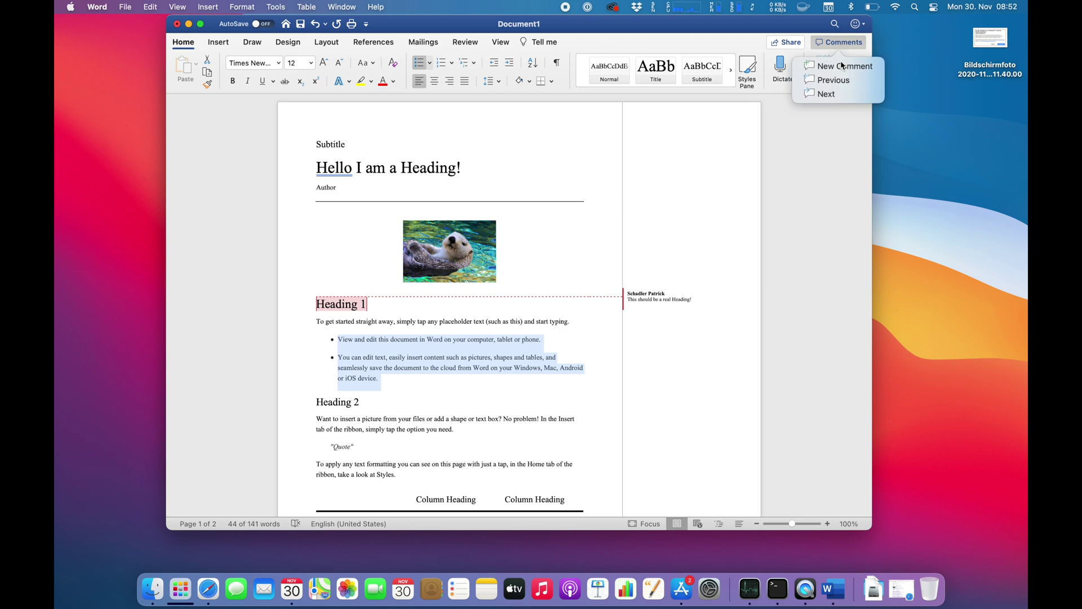
click(824, 161)
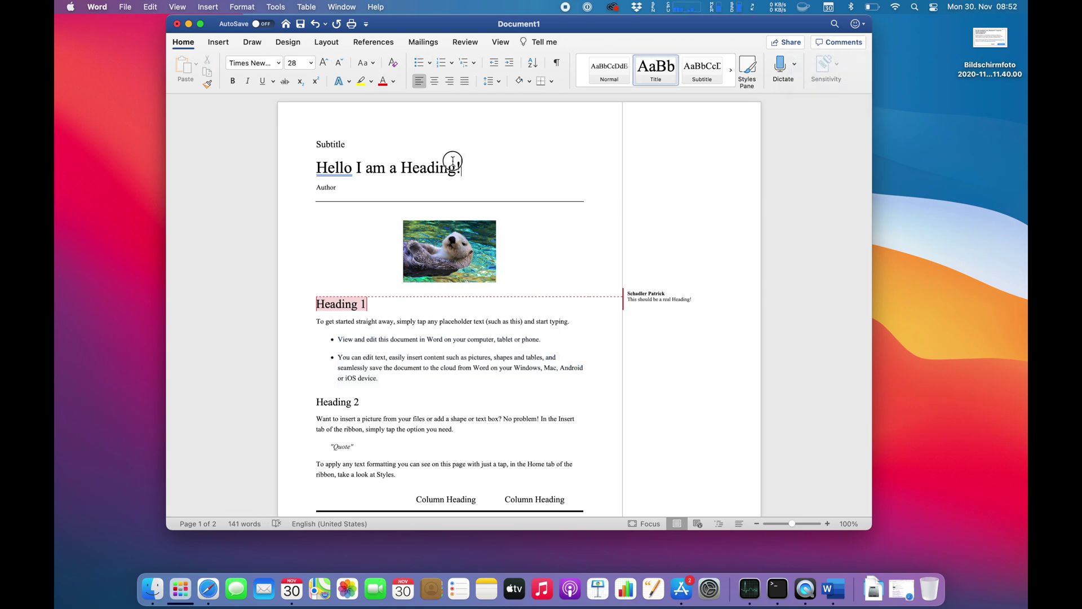
- Apply the dark maroon Design style set to the document
click(274, 171)
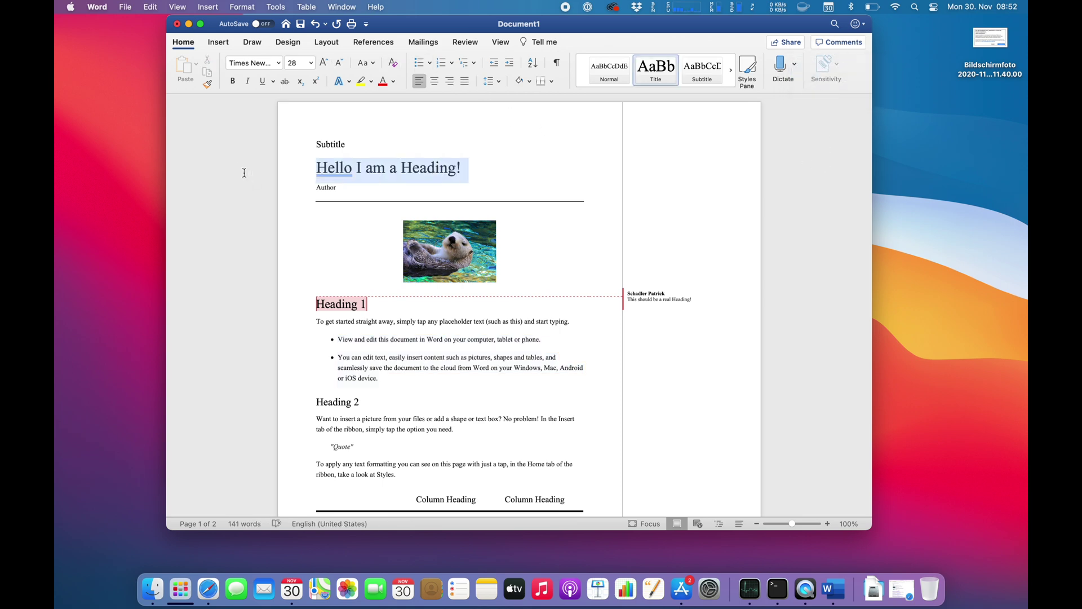
click(280, 46)
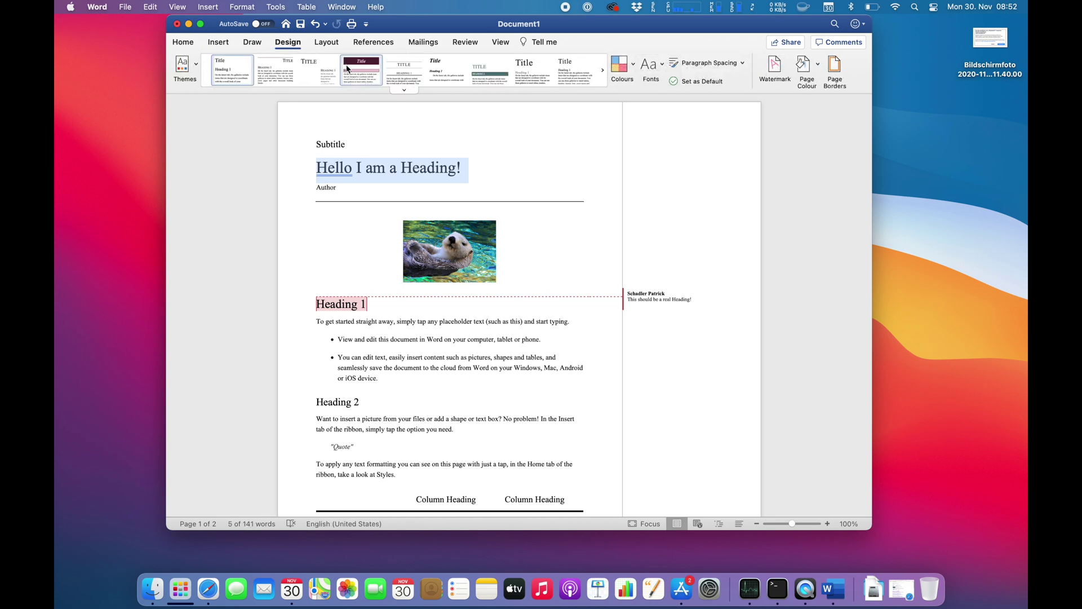
click(343, 69)
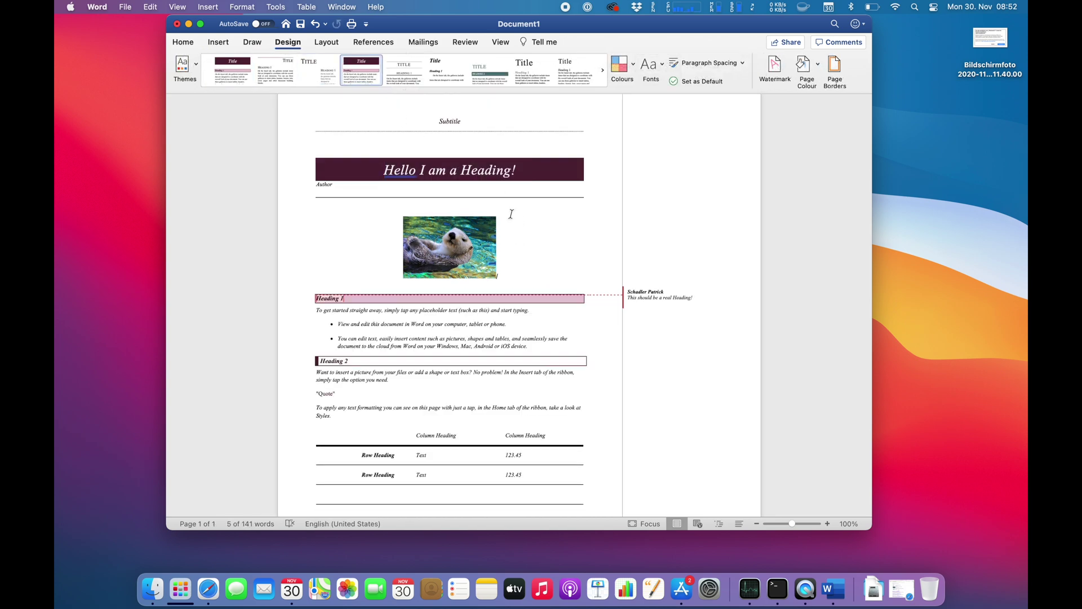
- Correct the misspelled title word to the suggested 'Hello,'
click(409, 169)
right_click(409, 169)
click(438, 186)
scroll(437, 189, down, 2)
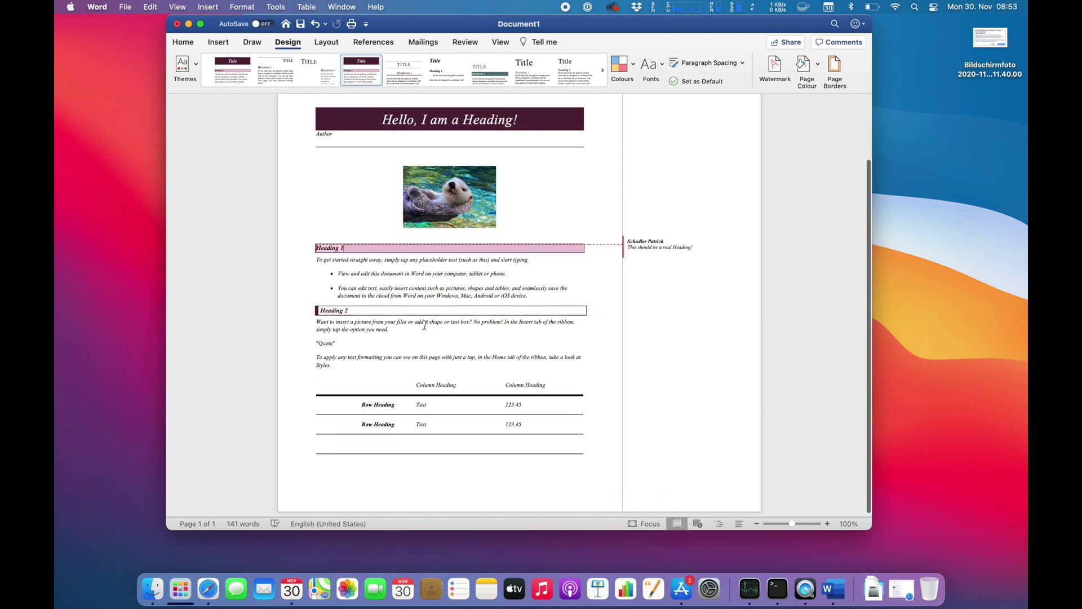
scroll(425, 326, up, 2)
scroll(425, 325, up, 2)
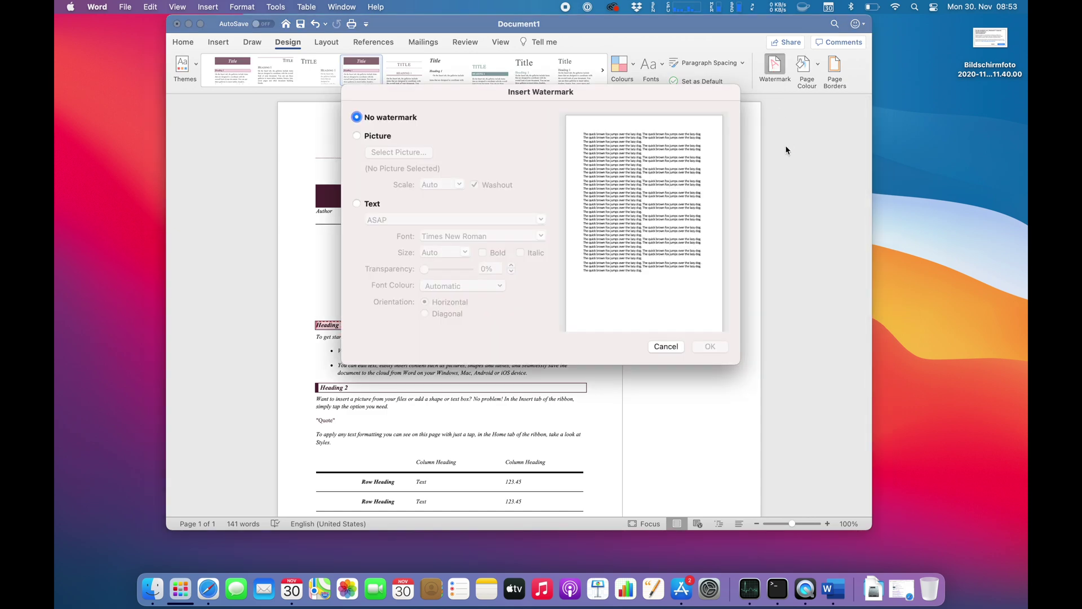
- Add a horizontal 'ASAP' text watermark in Times New Roman behind the page content
click(373, 205)
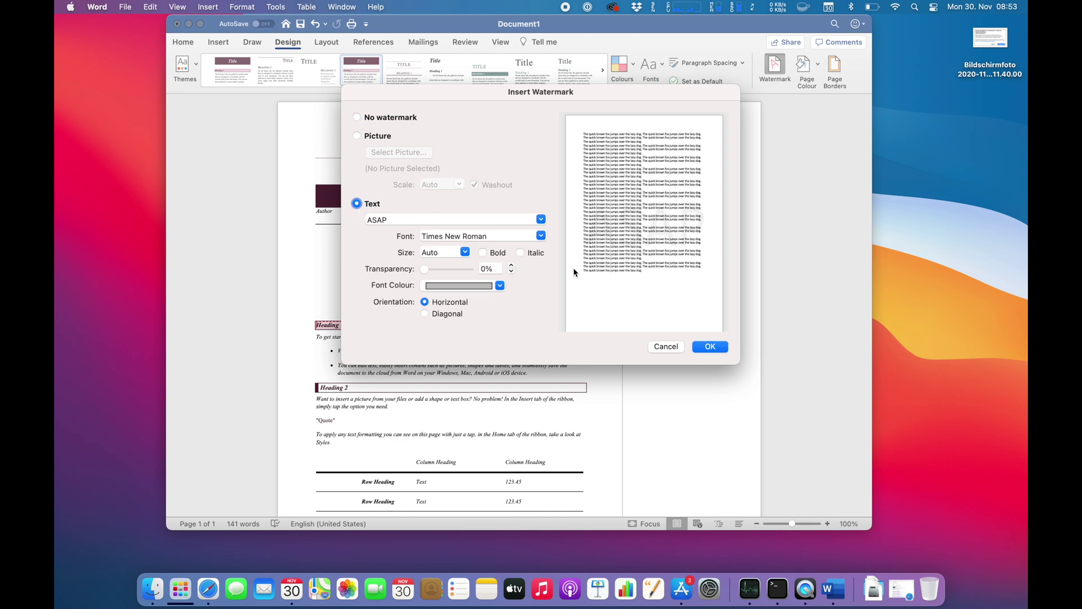
click(708, 345)
scroll(709, 344, down, 2)
scroll(708, 342, down, 2)
scroll(708, 343, up, 4)
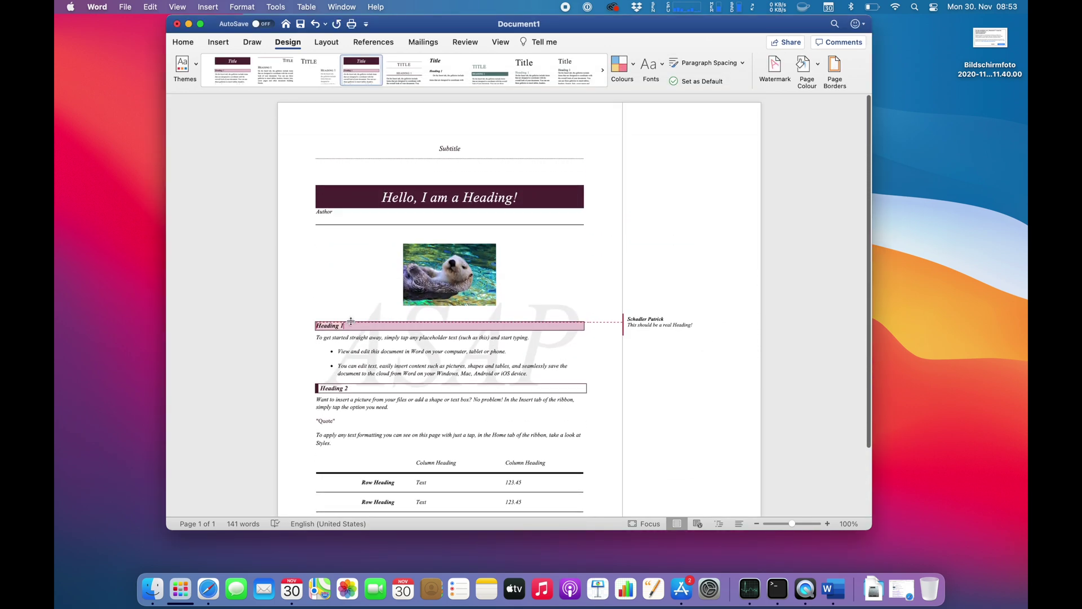
scroll(455, 359, up, 1)
scroll(727, 166, down, 1)
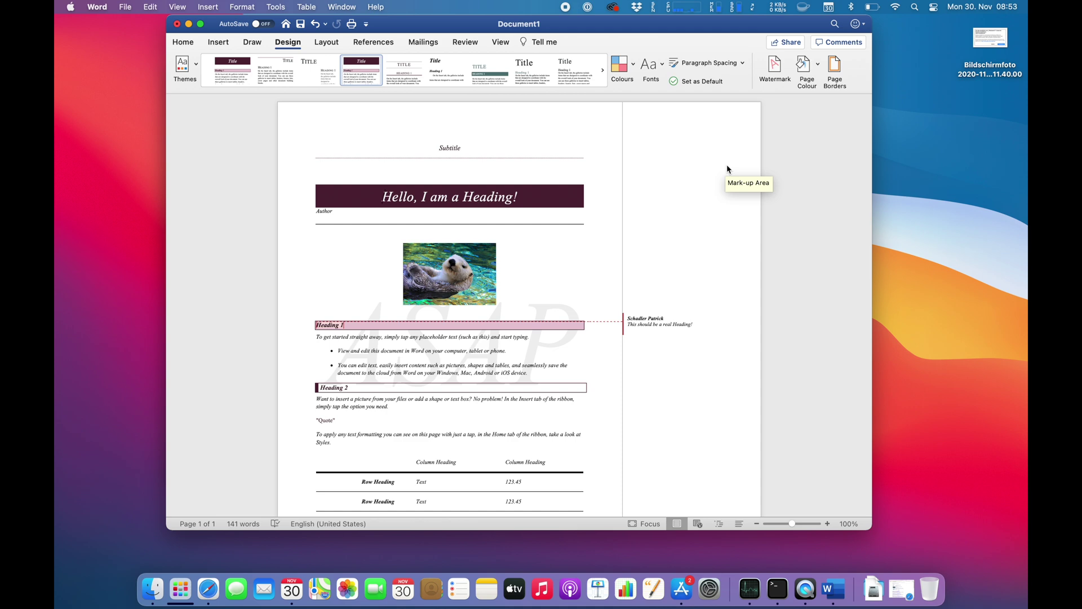
click(376, 6)
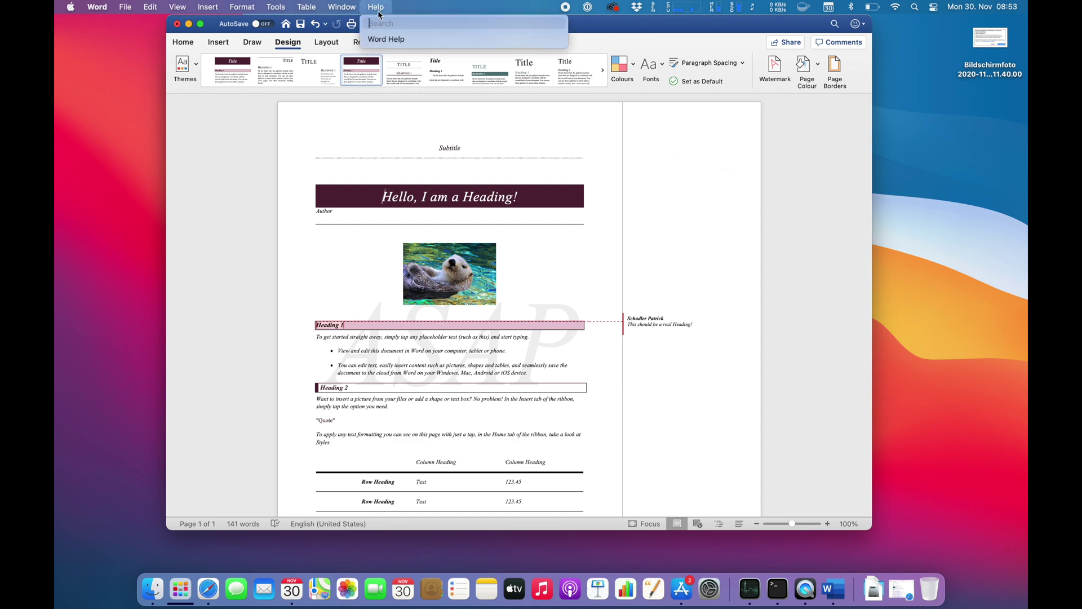
click(653, 212)
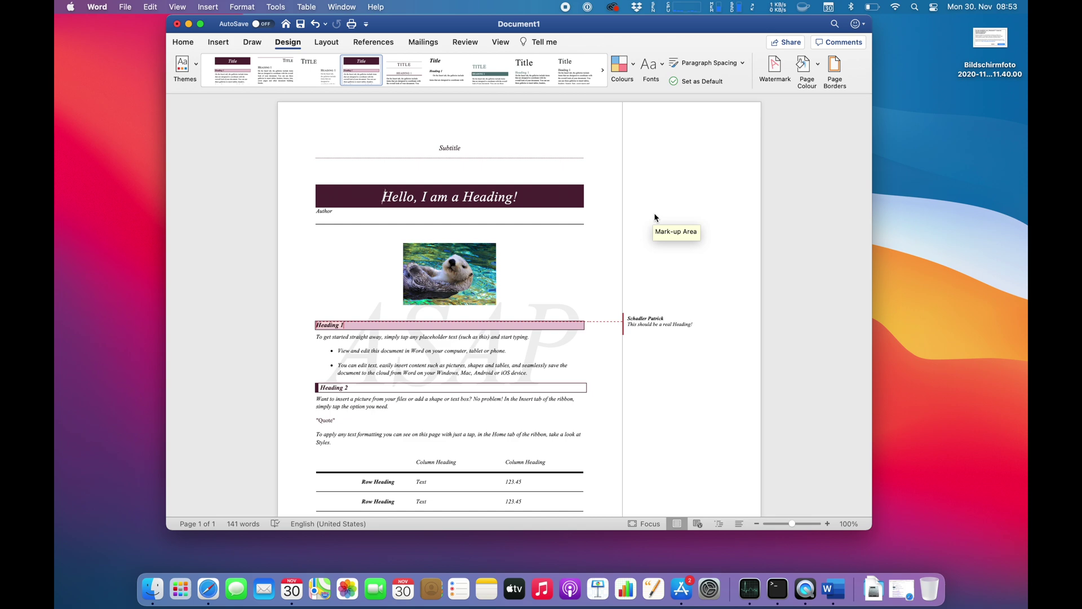
- Quit Word and launch Excel from the Microsoft 365 bundle
key(super+q)
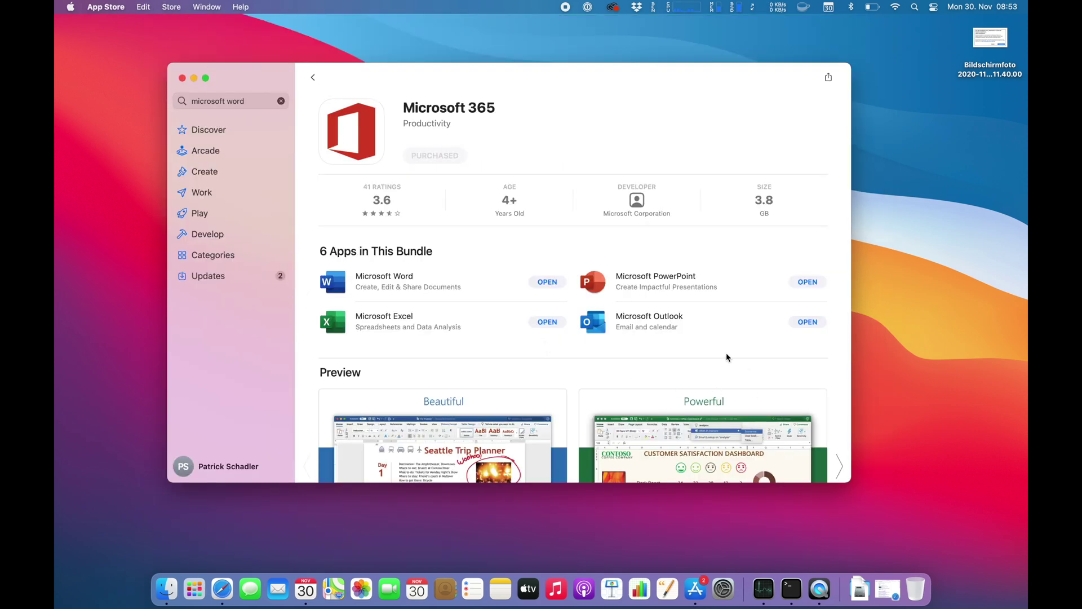
click(552, 326)
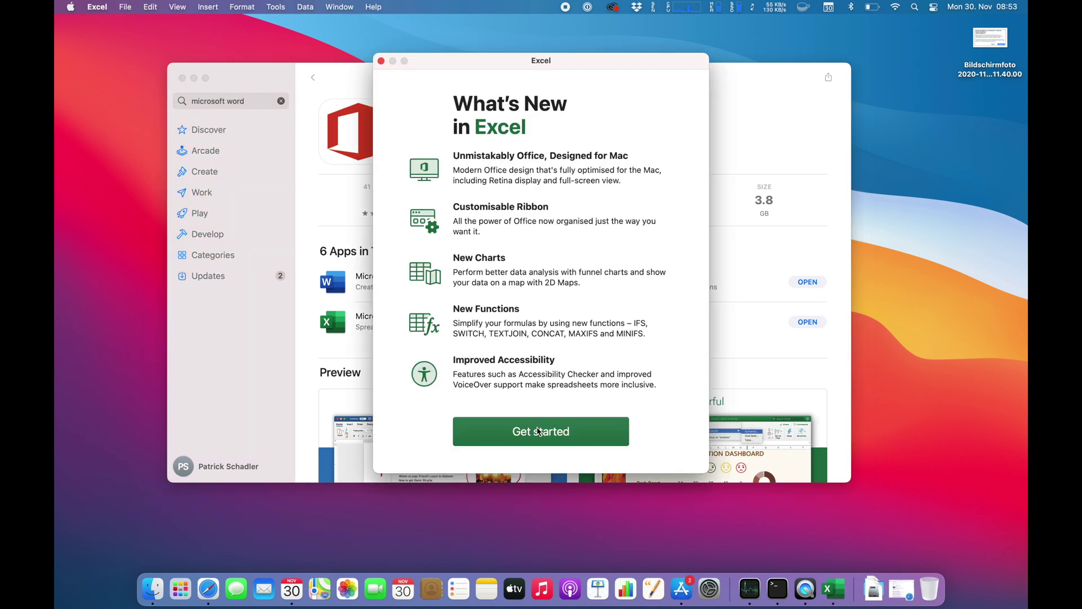
click(537, 432)
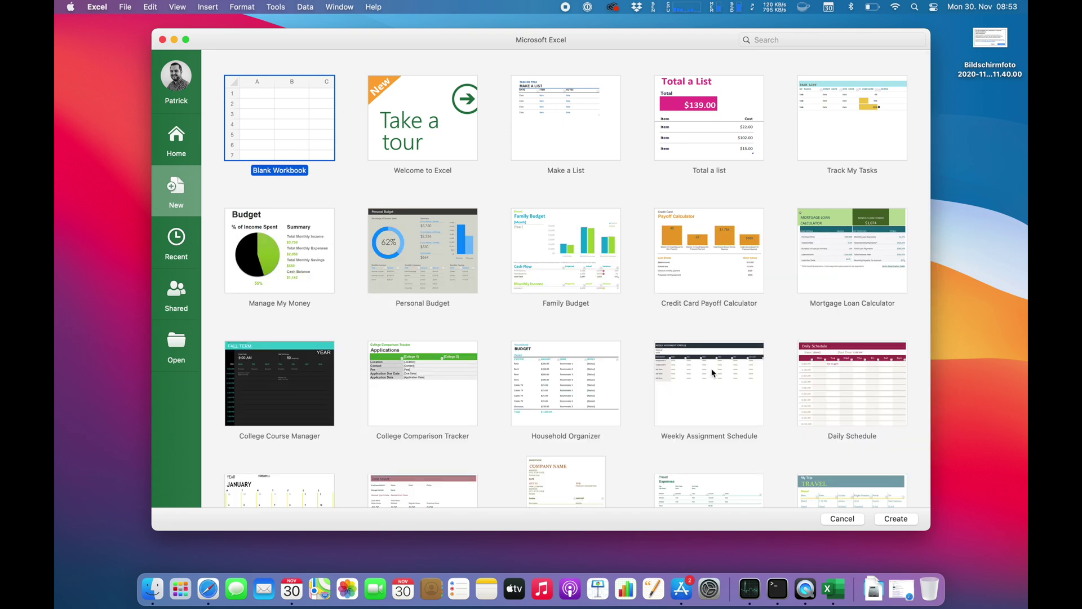
- Create a new Invoice1 workbook from the Invoice template
scroll(713, 371, down, 5)
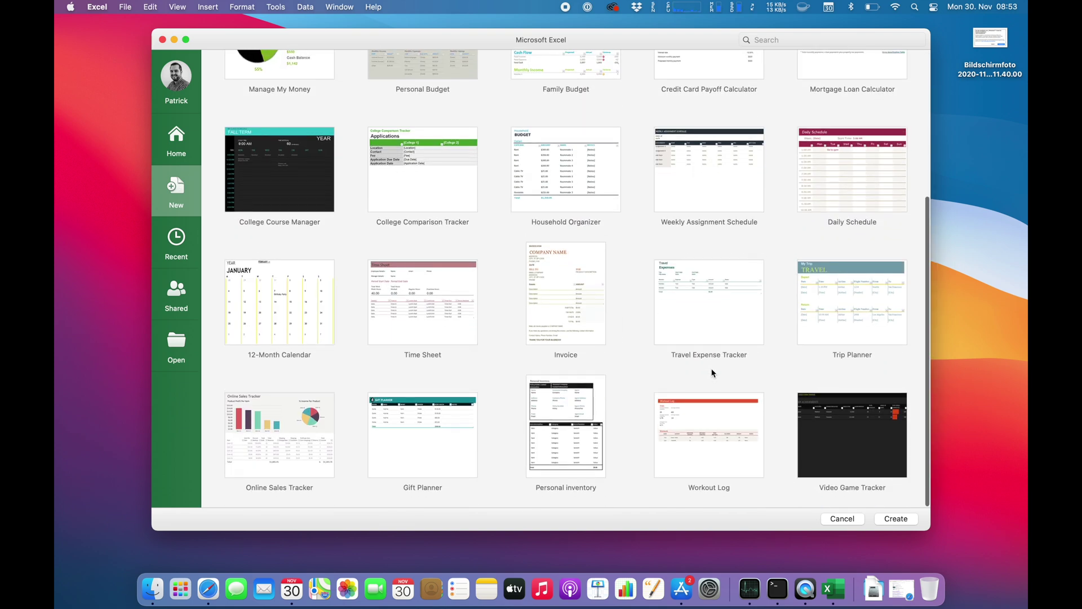
click(578, 306)
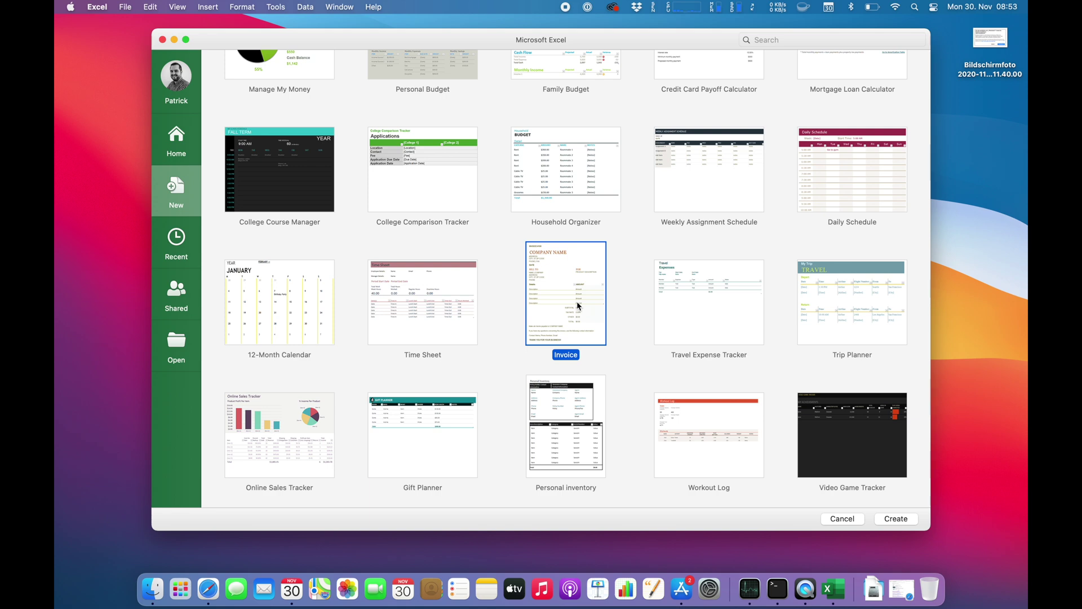
click(898, 518)
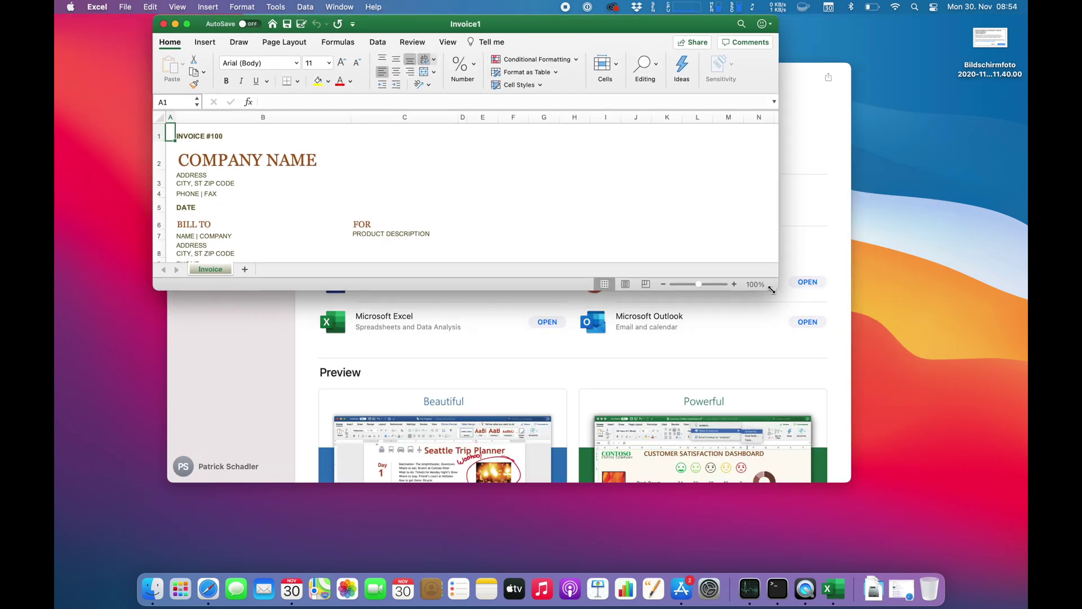
- Enter the invoice amounts 40, 50, 60 and 120 into C11:C14
drag(772, 290, 922, 553)
scroll(337, 279, down, 4)
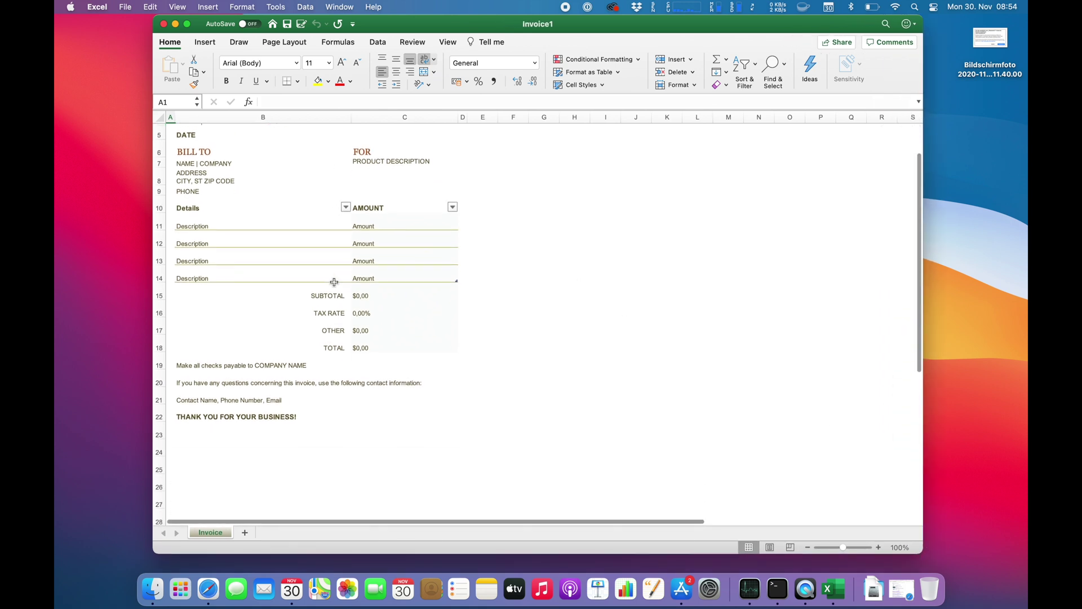
click(387, 227)
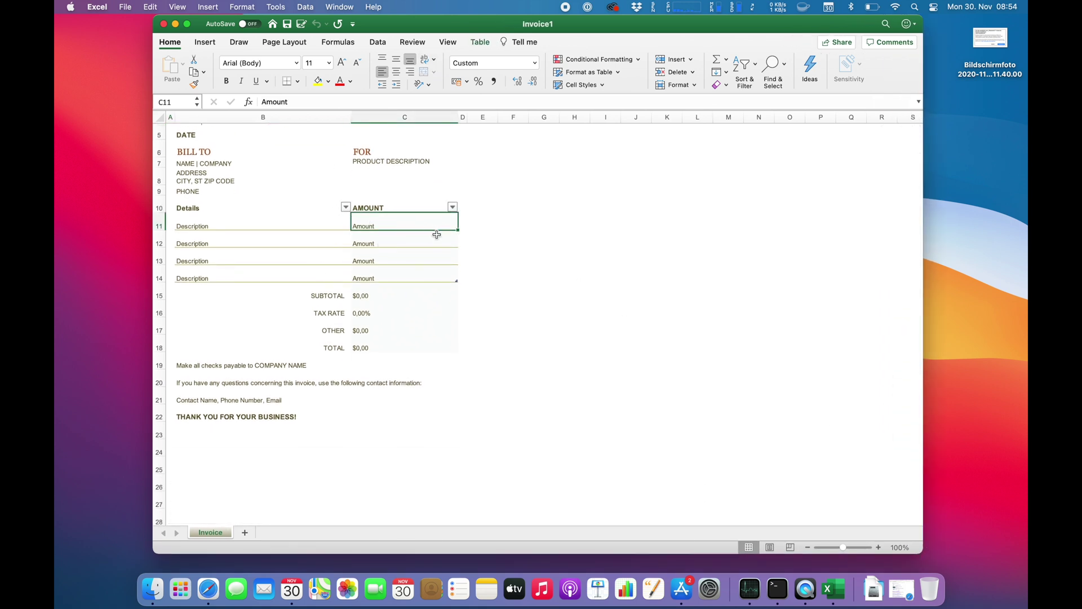
key(F2)
text(40)
key(Return)
text(50)
key(Return)
text(60)
key(Return)
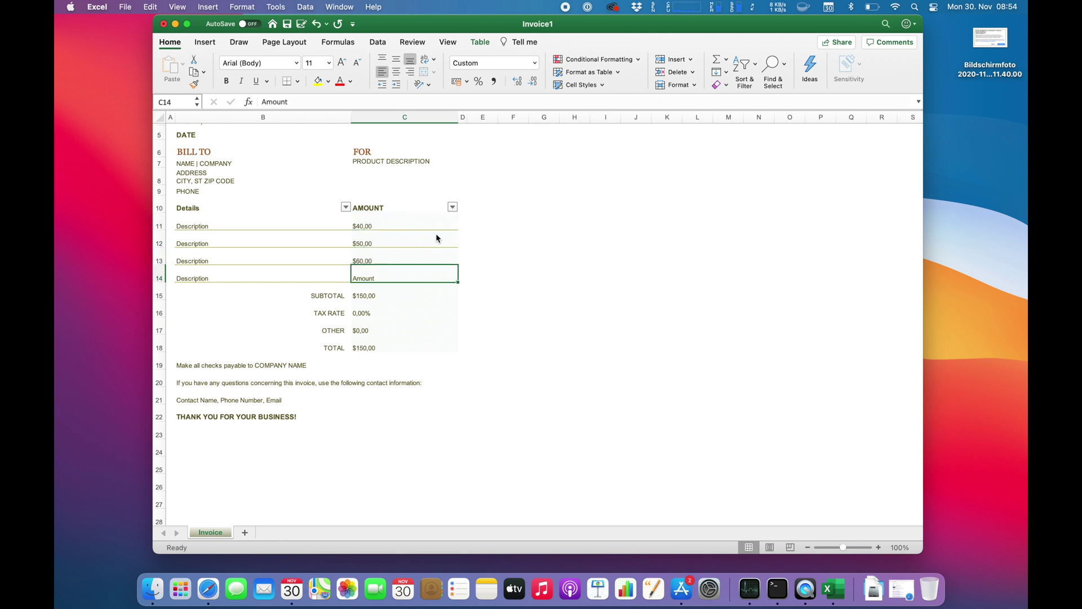
text(120)
key(Return)
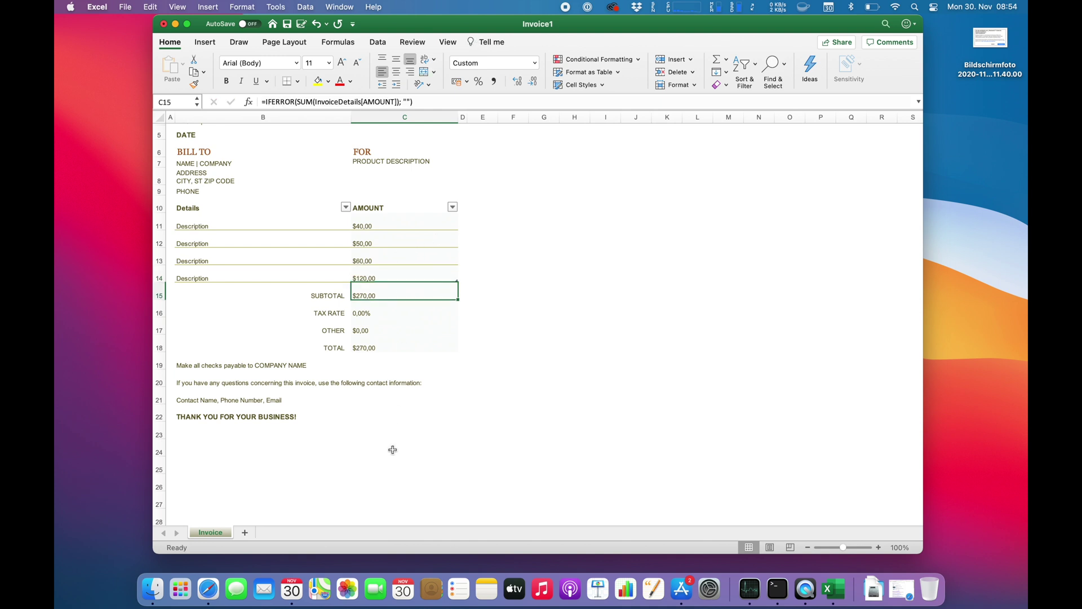
- Set the tax rate in C16 to 20%, raising the total to $324,00
click(382, 313)
double_click(382, 313)
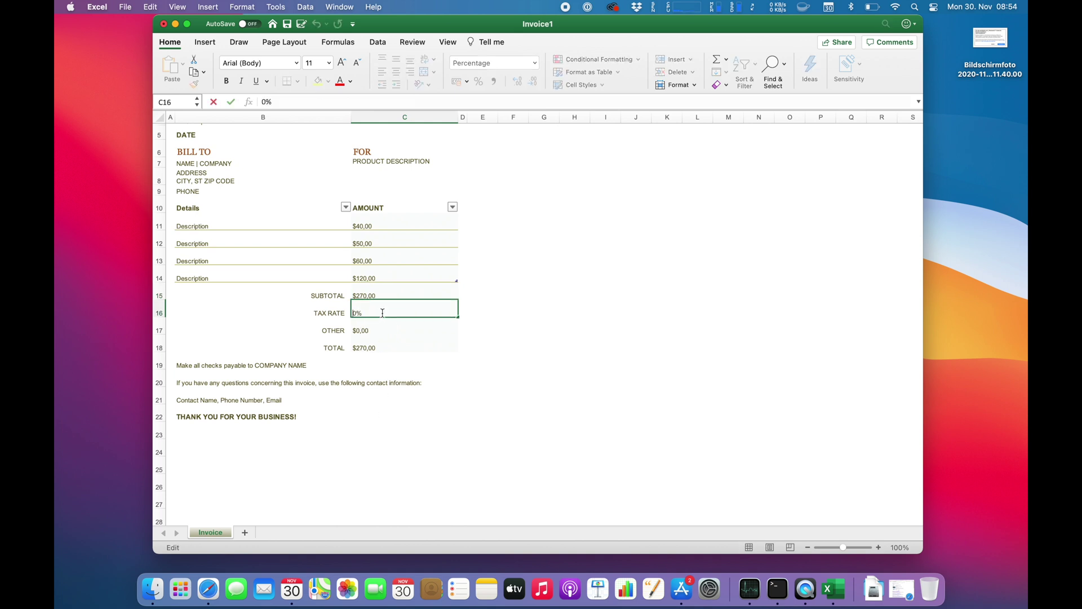
key(BackSpace)
text(20)
click(541, 393)
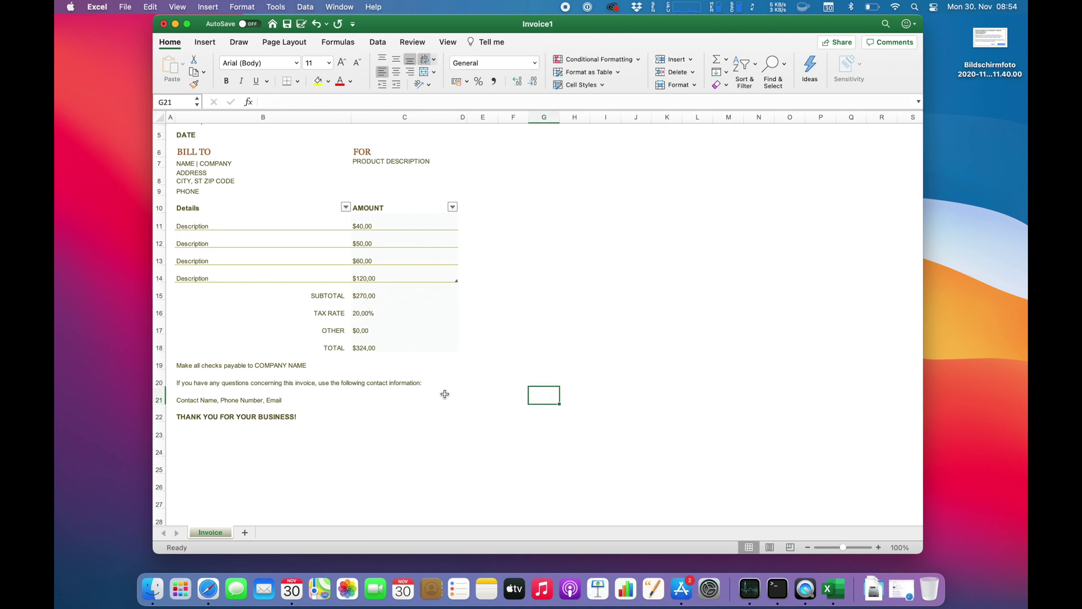
scroll(290, 280, down, 5)
- Sort the AMOUNT column ascending so it runs from $40 to $120
scroll(289, 280, up, 7)
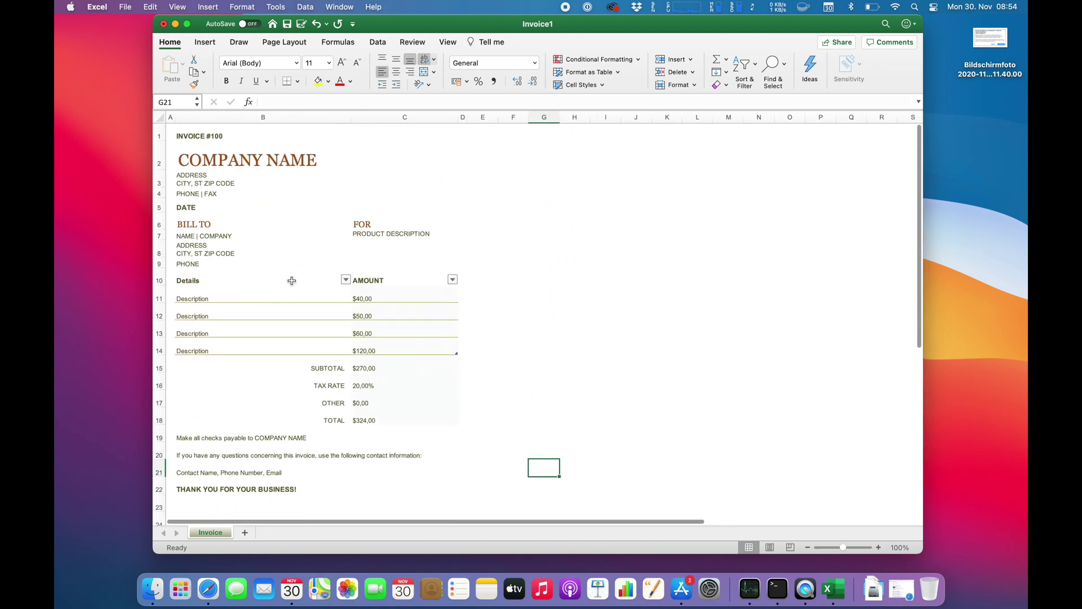
click(453, 279)
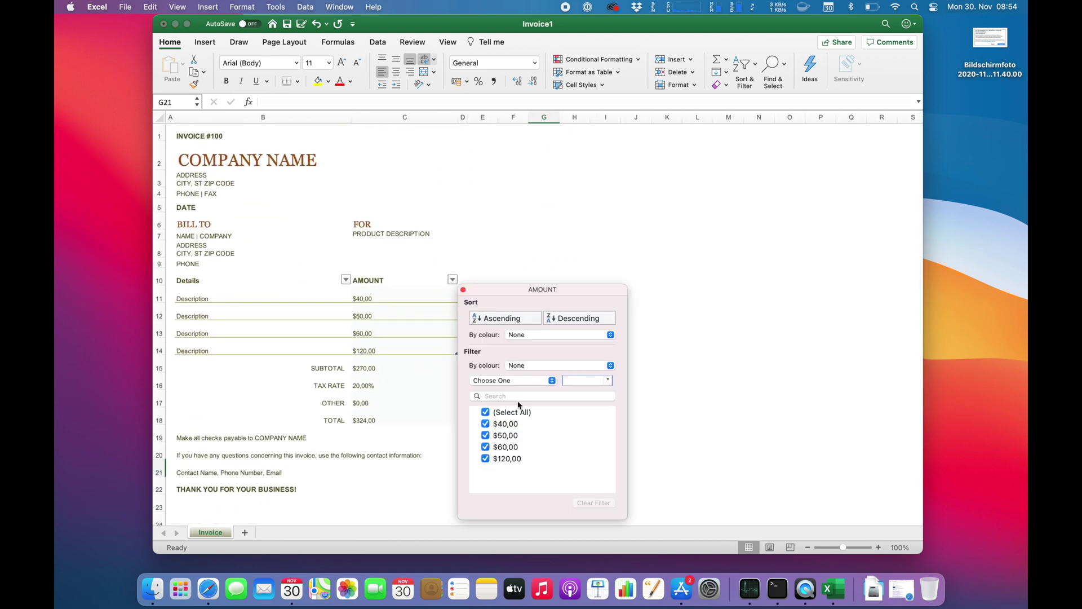
click(575, 319)
click(513, 317)
click(568, 317)
click(494, 320)
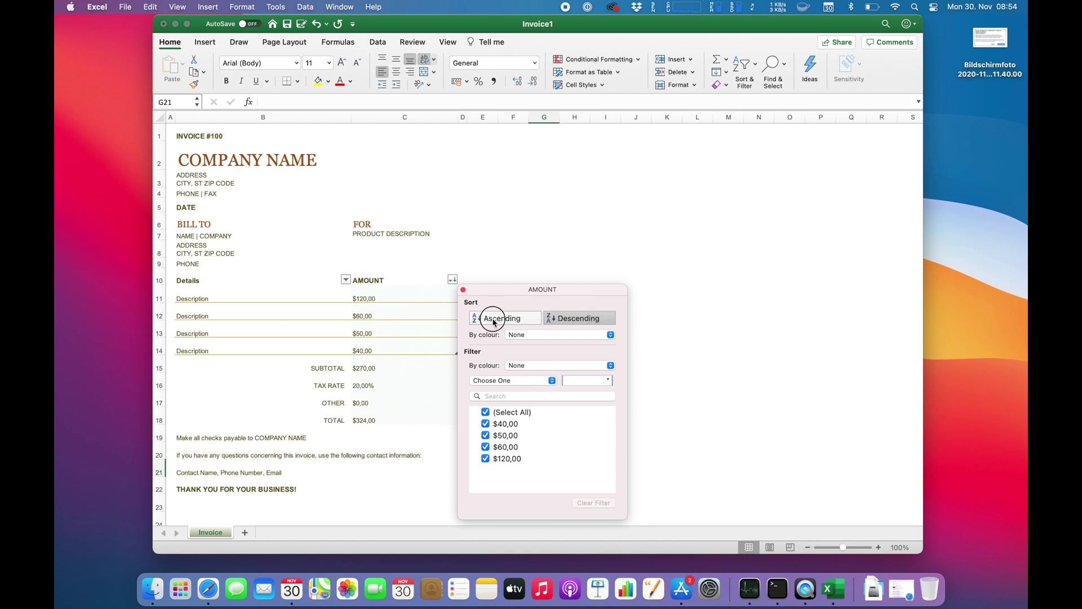
click(463, 289)
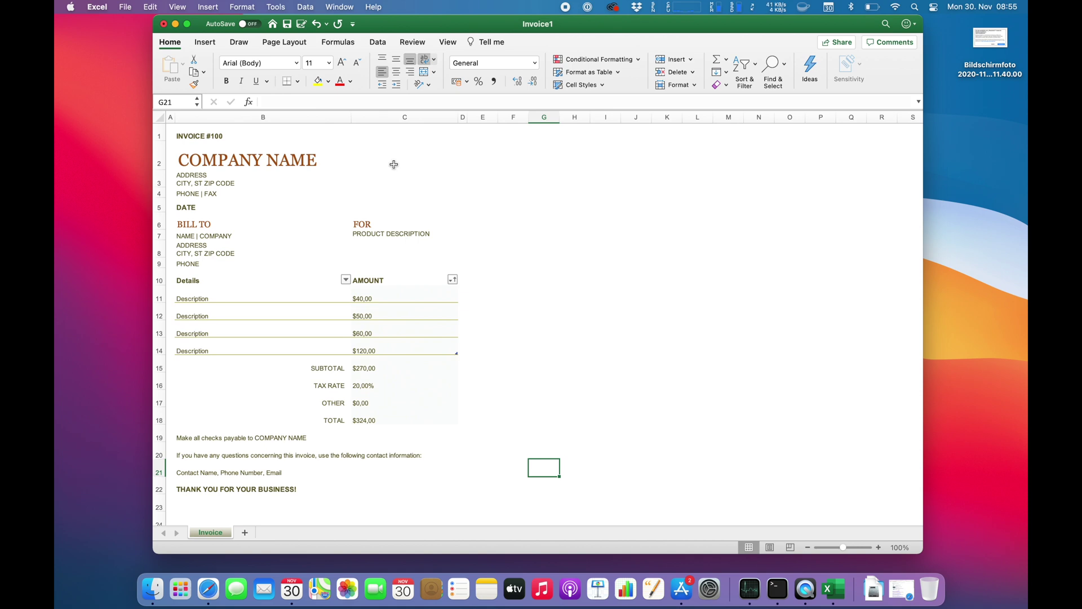
- Quit Excel and launch PowerPoint from the Microsoft 365 bundle
click(483, 207)
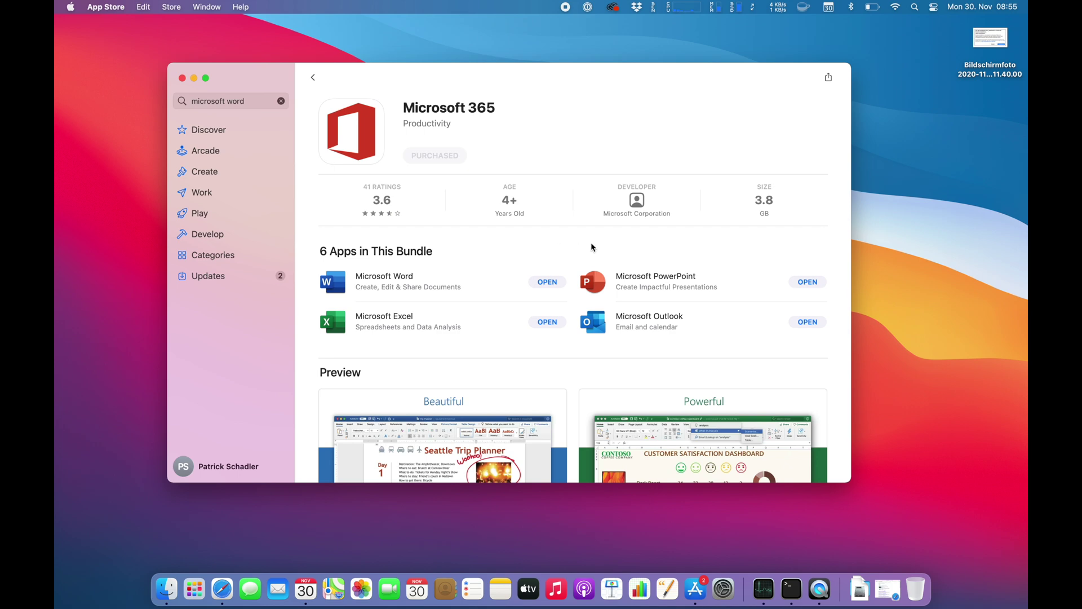
click(810, 288)
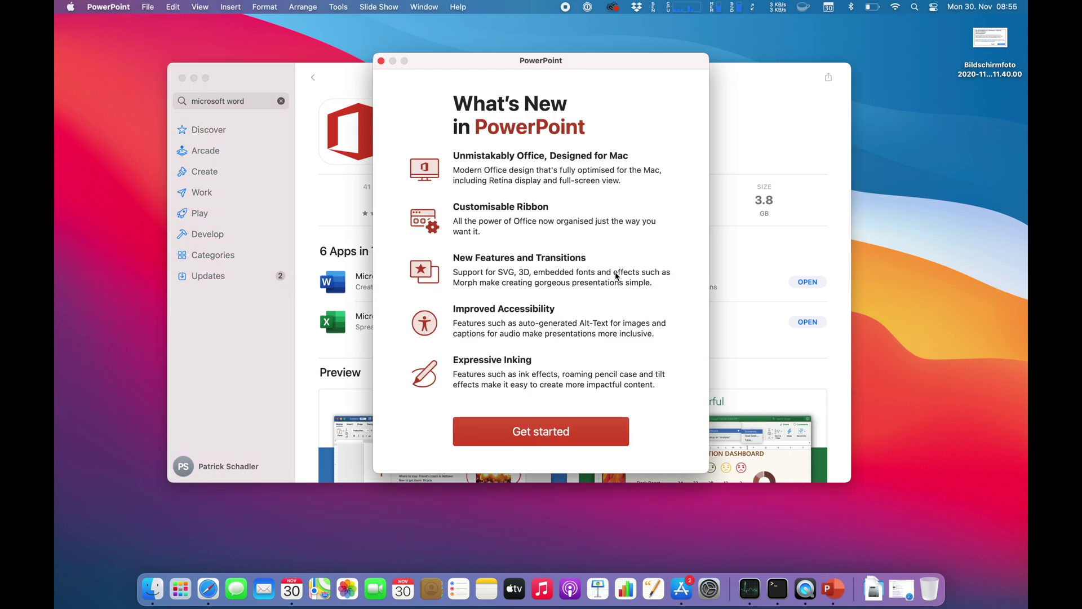
click(519, 437)
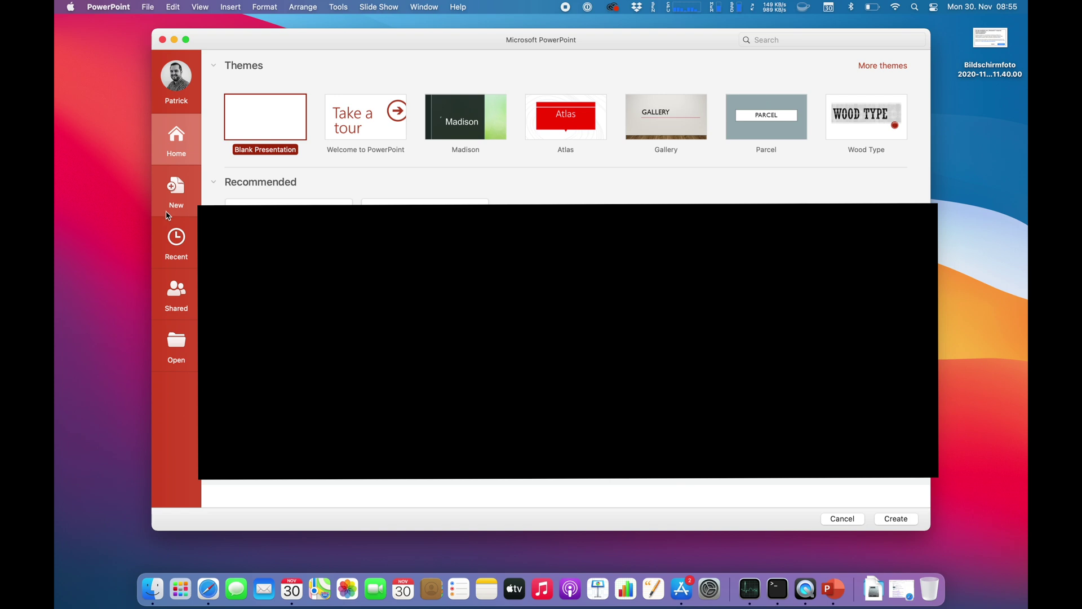
- Create a new presentation using the Mesh theme
click(168, 201)
scroll(340, 245, down, 5)
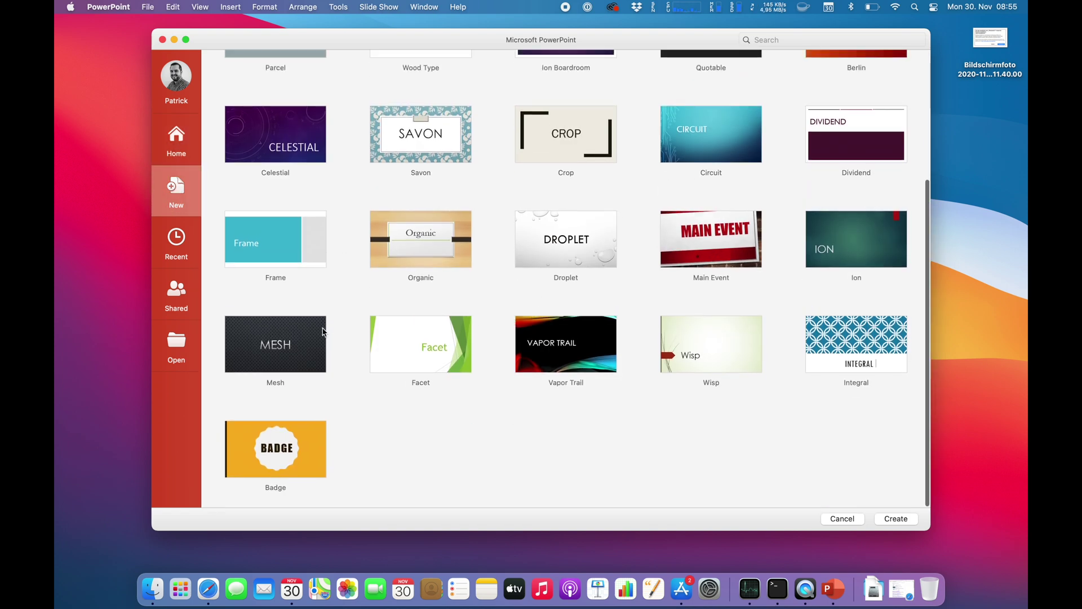
click(323, 331)
click(894, 519)
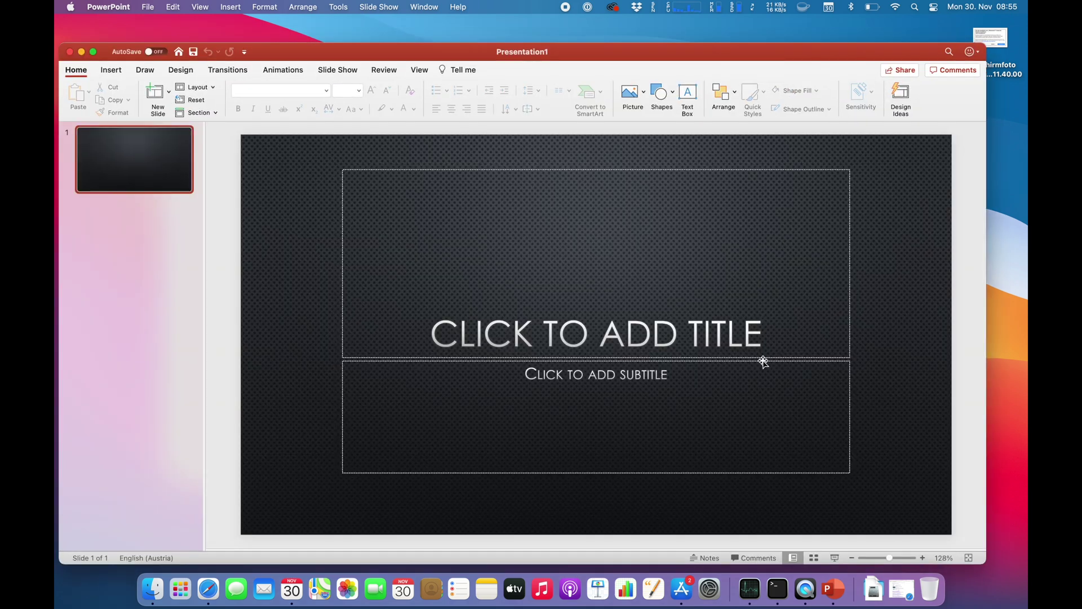
- Title the first slide 'MY PRESENTATION', declining the save prompt
click(577, 326)
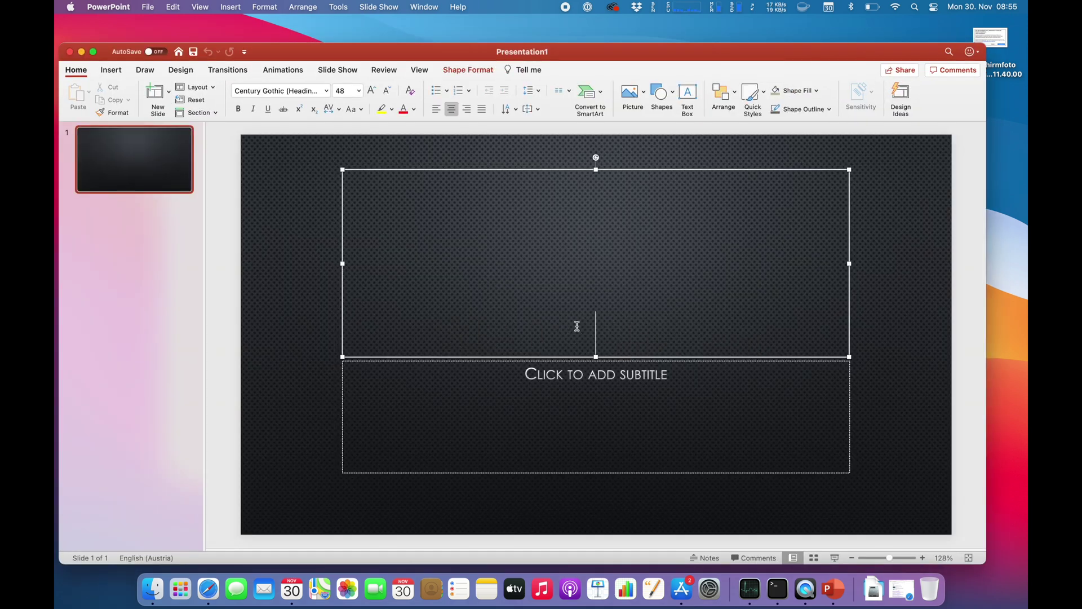
text(MY PRE)
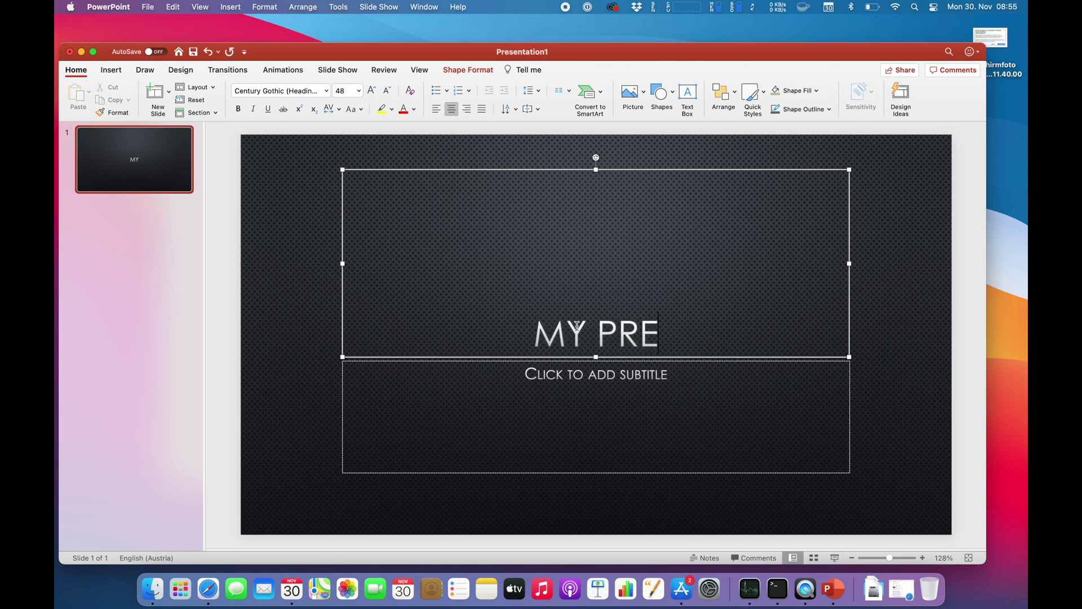
text(SENTATION)
key(super+s)
click(632, 344)
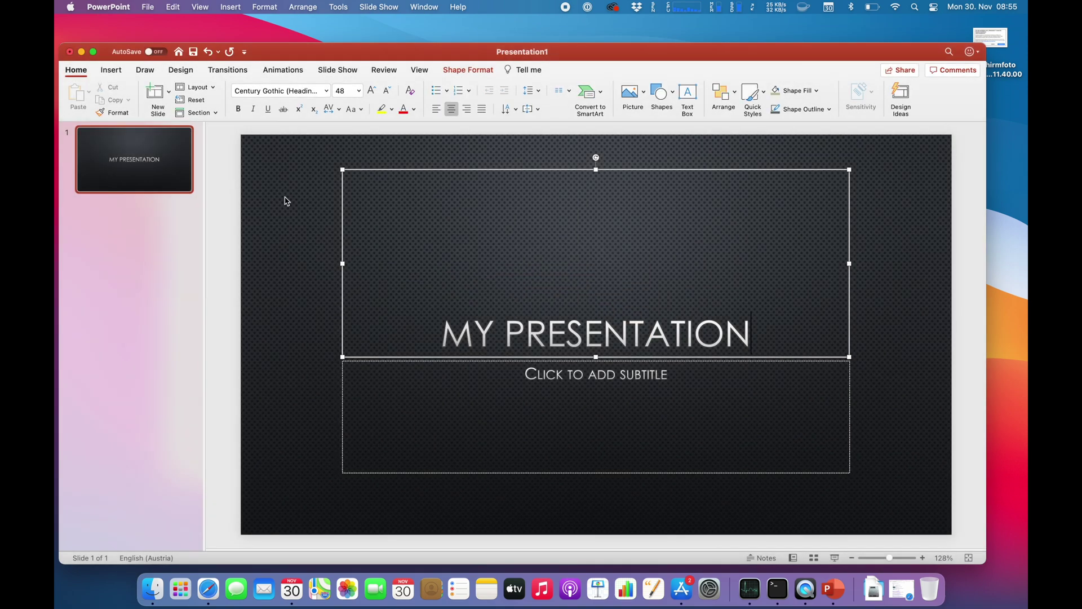
- Duplicate the title slide to create slides 2 and 3
click(164, 167)
key(super+shift+n)
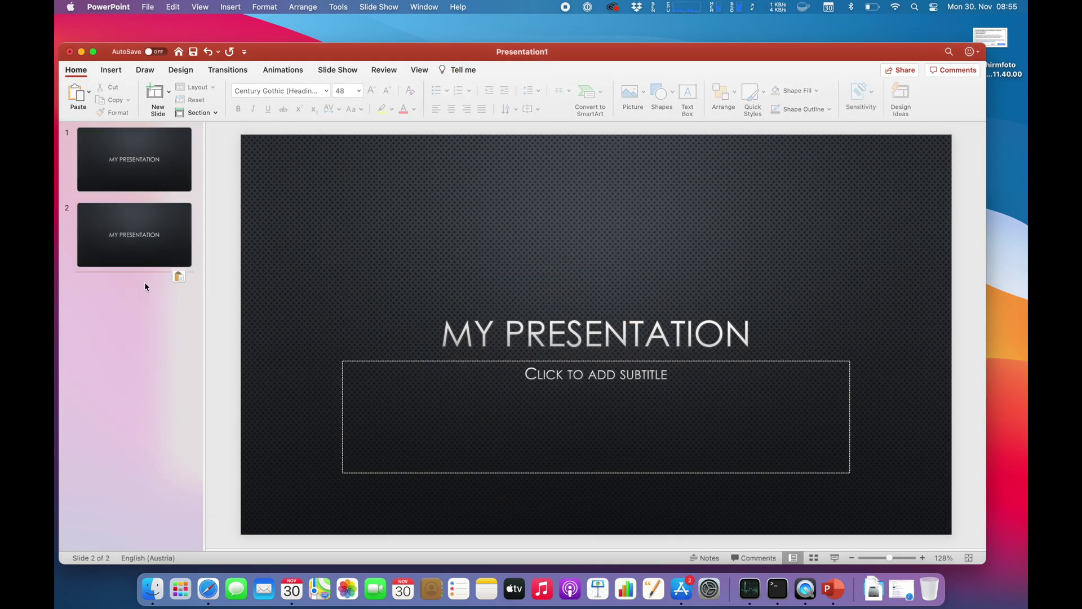
click(145, 244)
key(super+v)
- Apply the Morph transition to slide 2 and Fade to slide 3
click(151, 253)
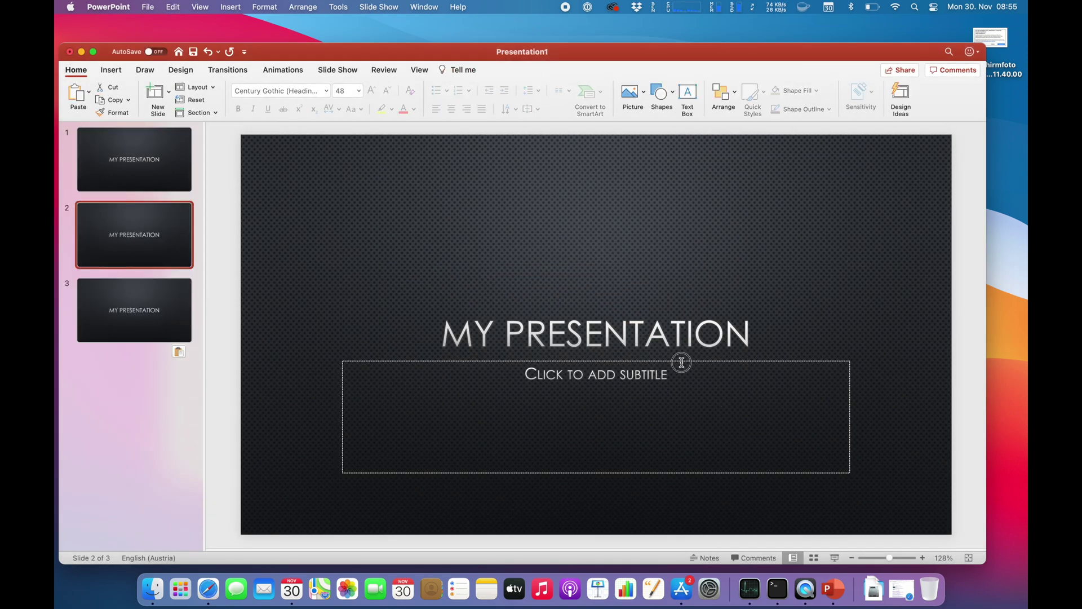
click(681, 363)
click(644, 337)
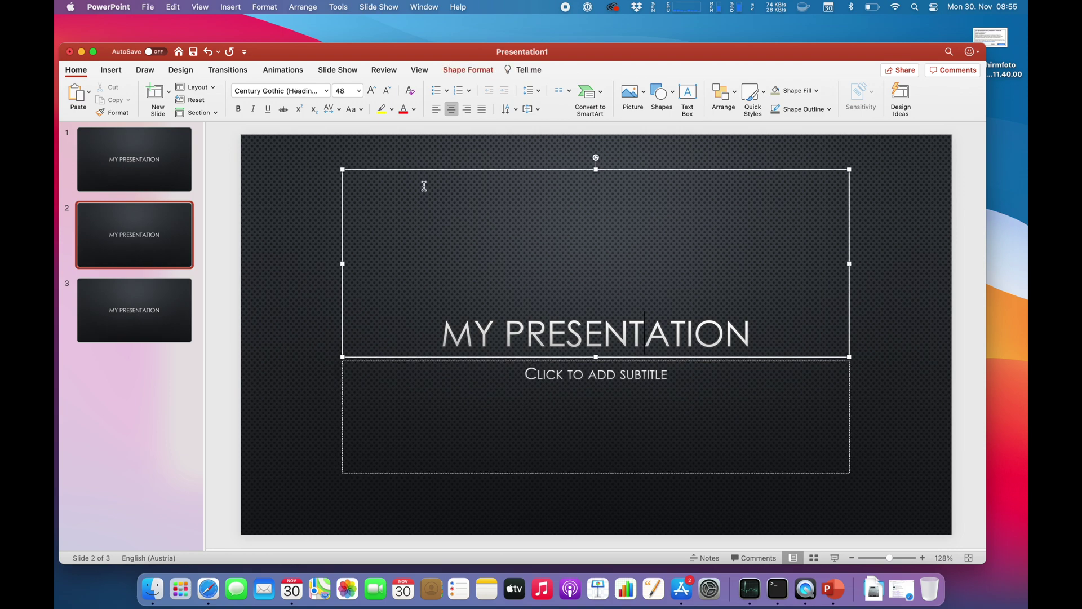
click(228, 69)
click(198, 101)
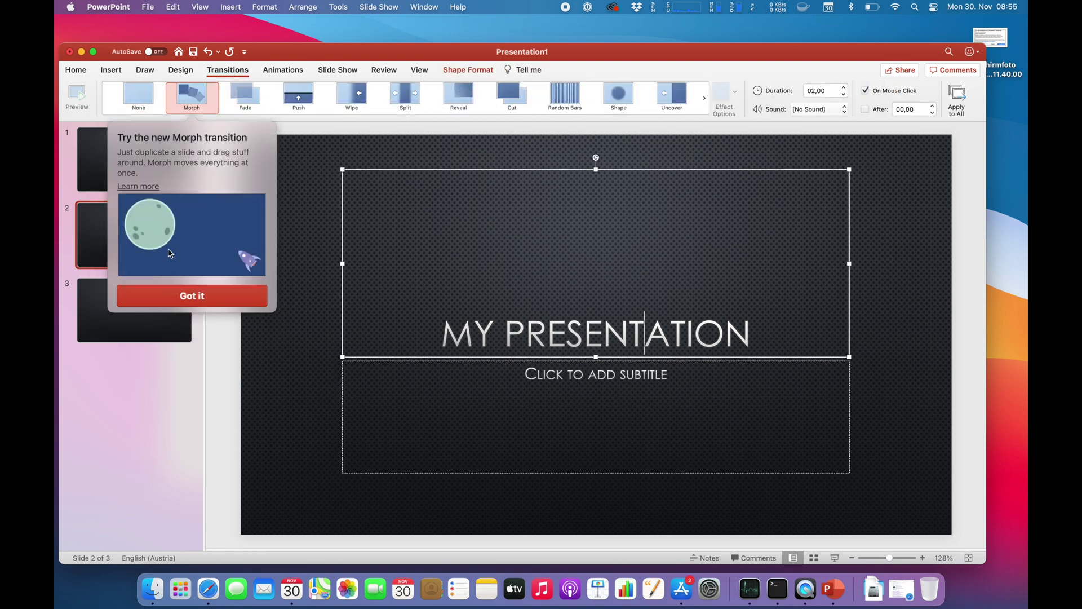
click(188, 294)
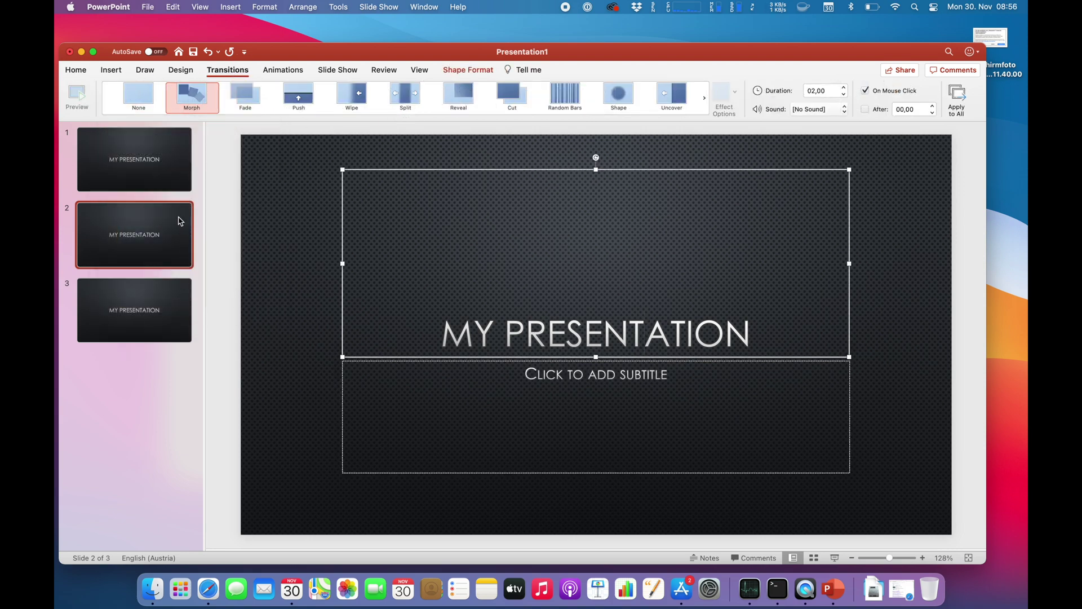
click(145, 321)
click(546, 341)
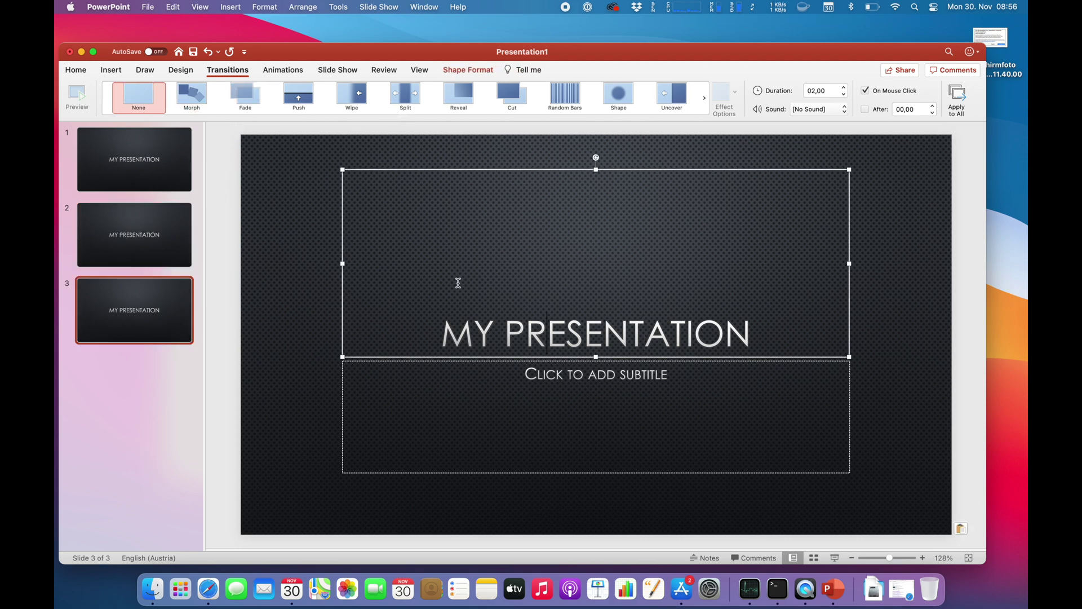
click(255, 102)
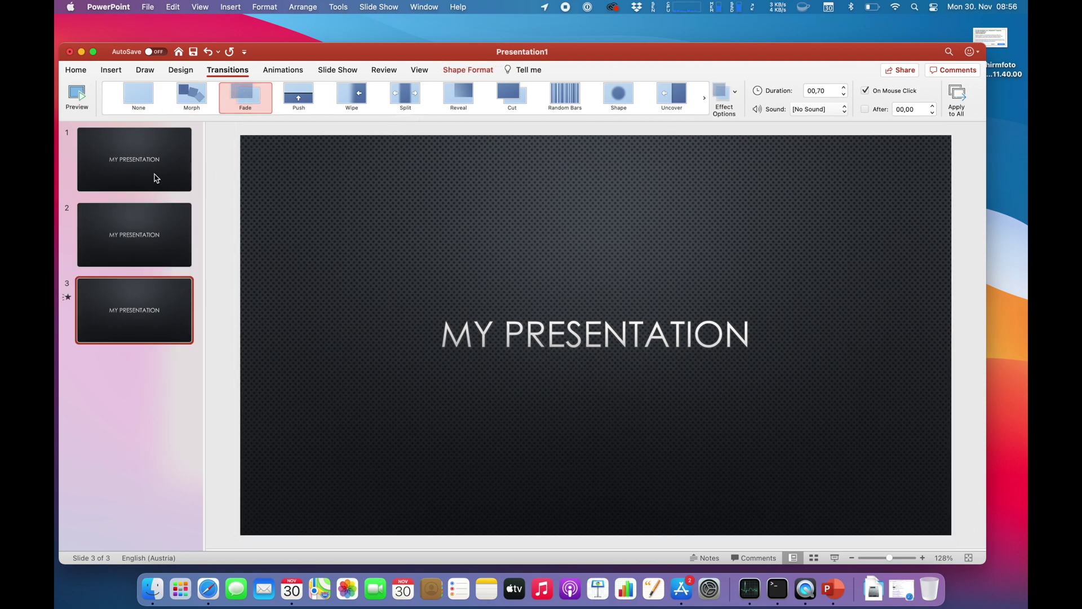
- Preview the Morph transition and play the slideshow from slide 1
click(155, 229)
click(198, 101)
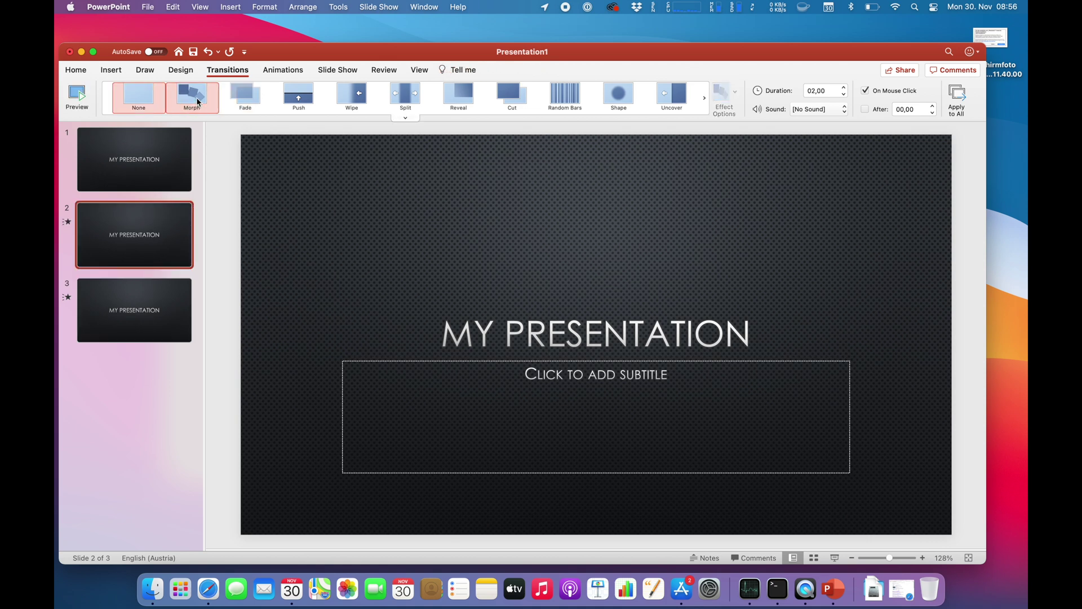
click(152, 169)
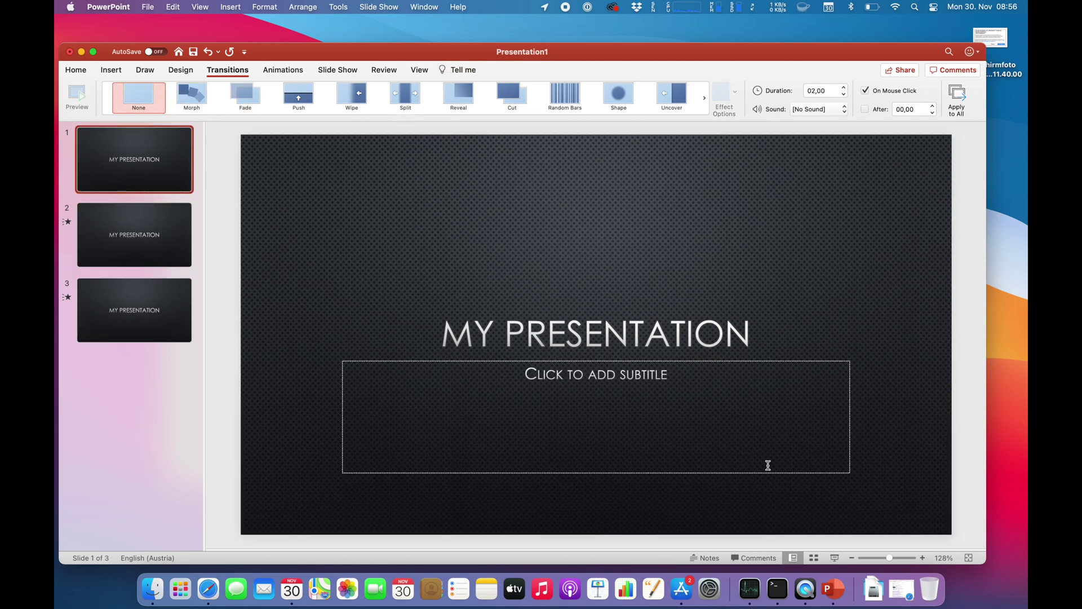
click(835, 558)
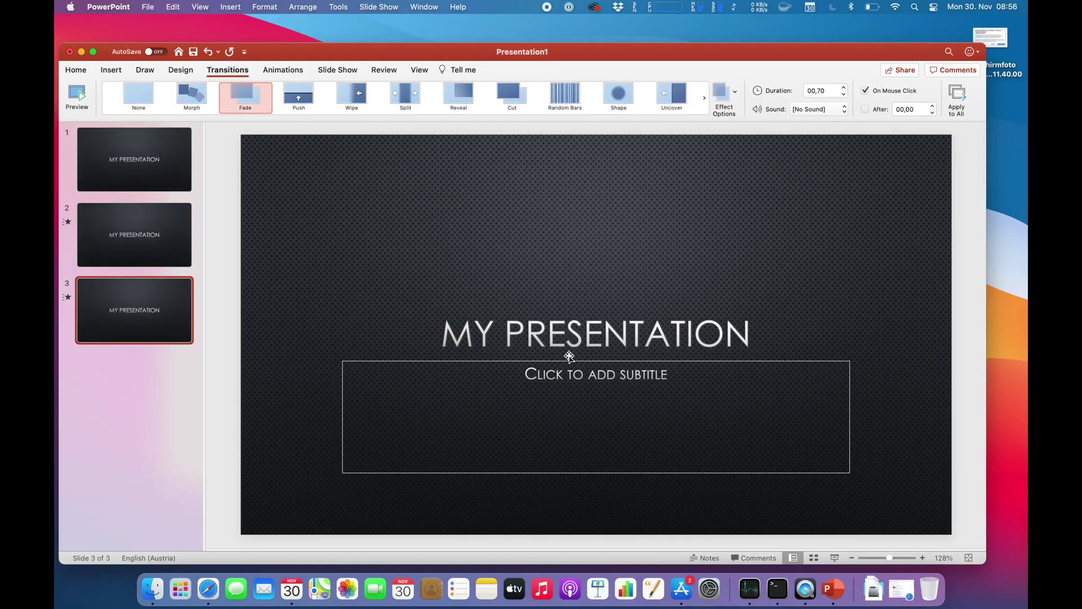
- Retitle slides 2 and 3 as 'MY PRESENTATION 2' and 'MY PRESENTATION 3', then replay the slideshow
click(139, 214)
click(747, 326)
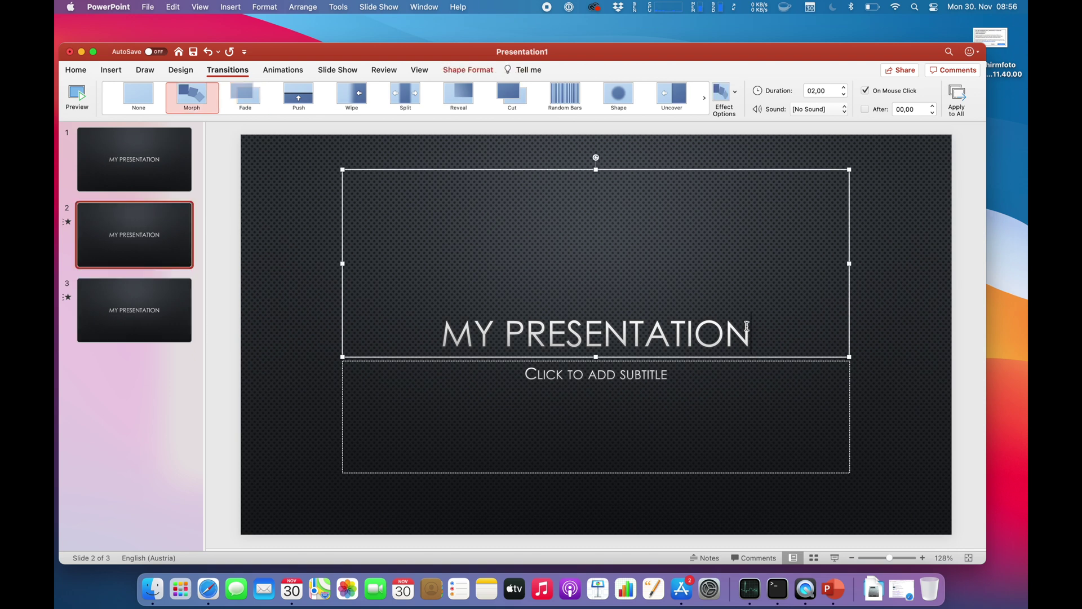
text(2)
click(144, 298)
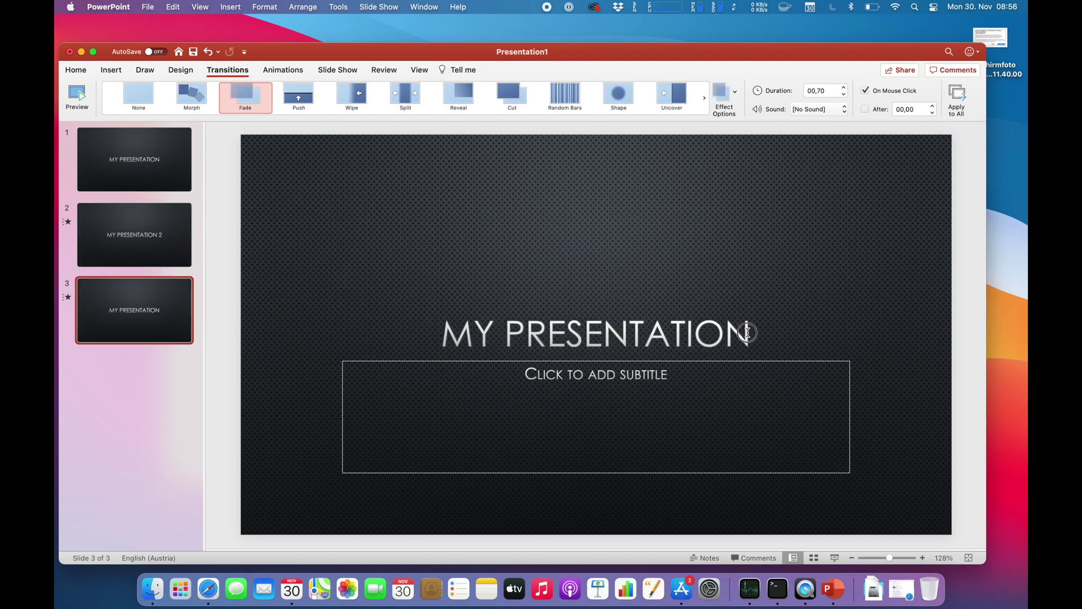
click(748, 332)
text(3)
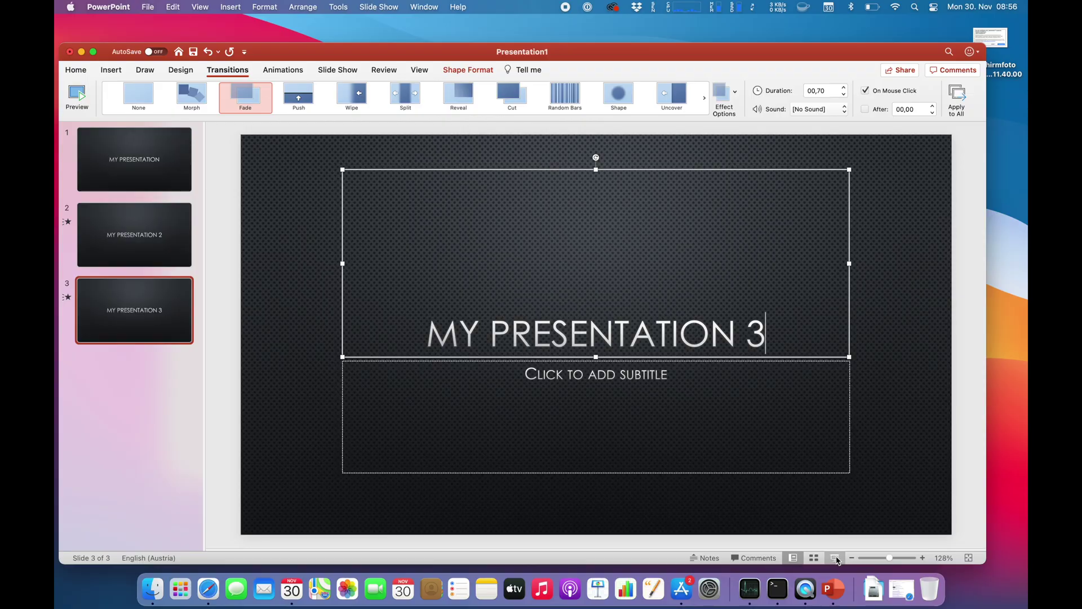
click(835, 558)
key(Escape)
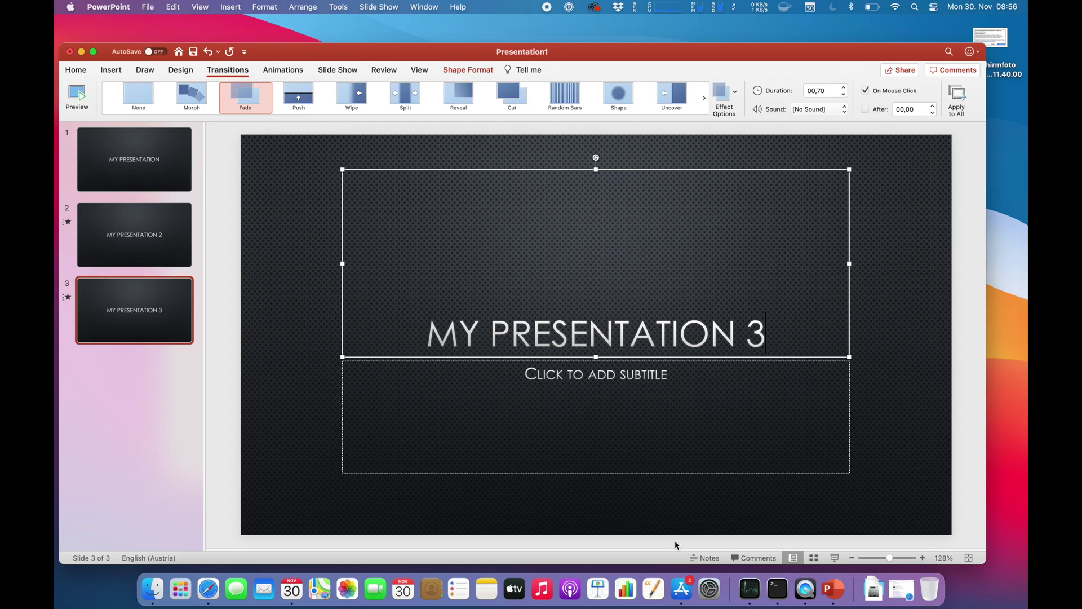
- Play the slideshow, exit back to editing, and bring up the Insert options
click(833, 560)
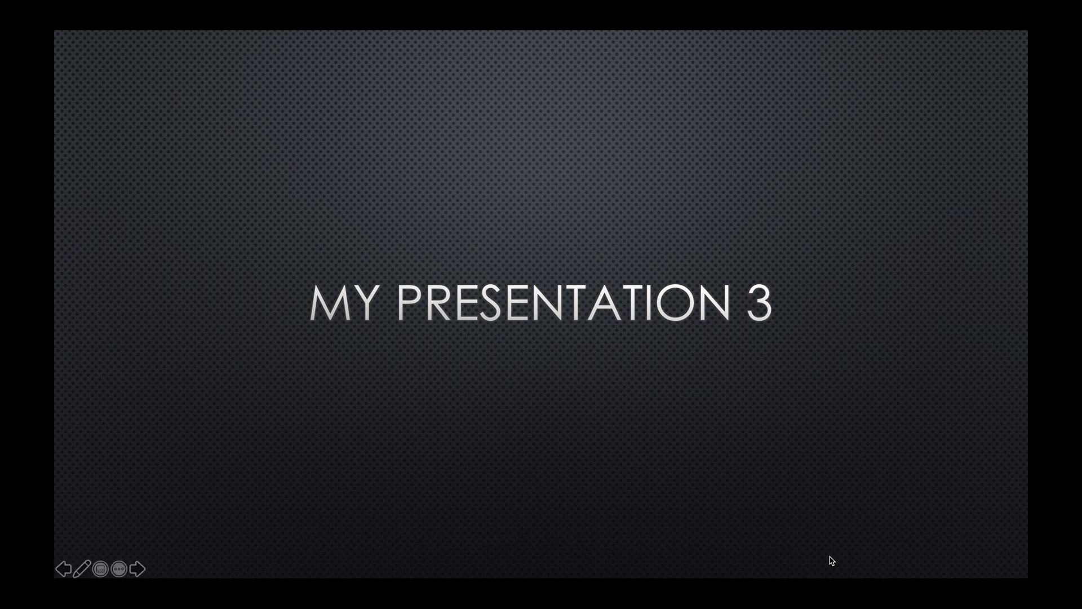
key(Escape)
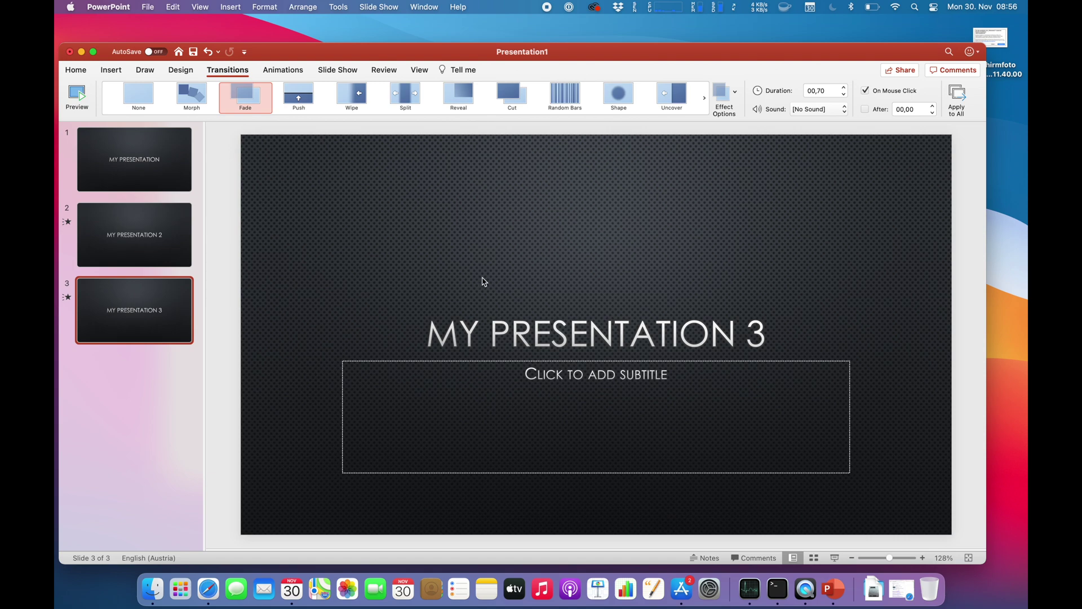
click(111, 70)
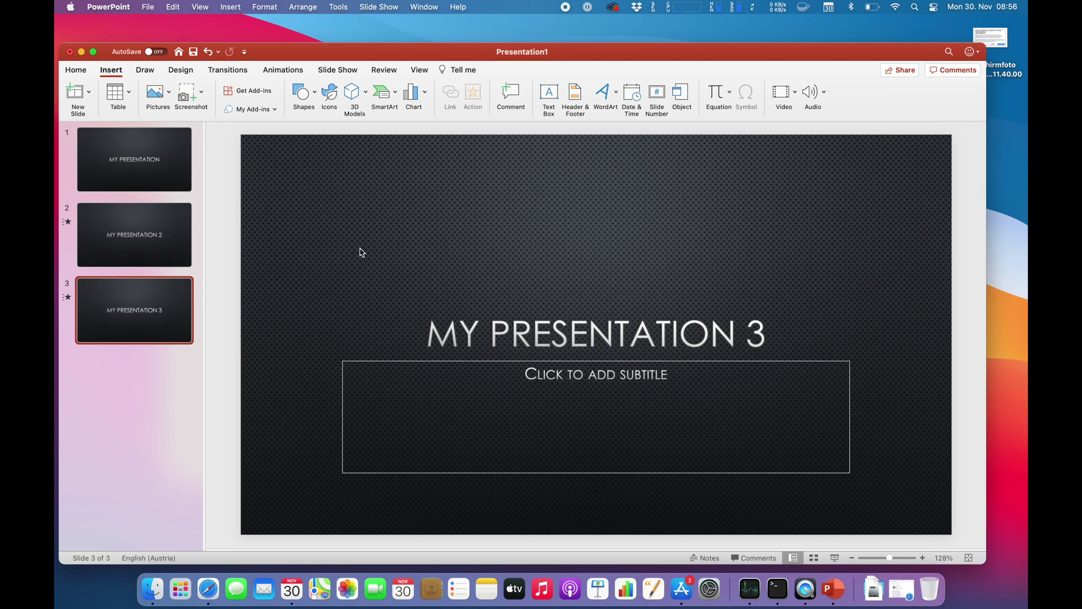
- Insert a 3-D clustered column chart on slide 1
click(171, 178)
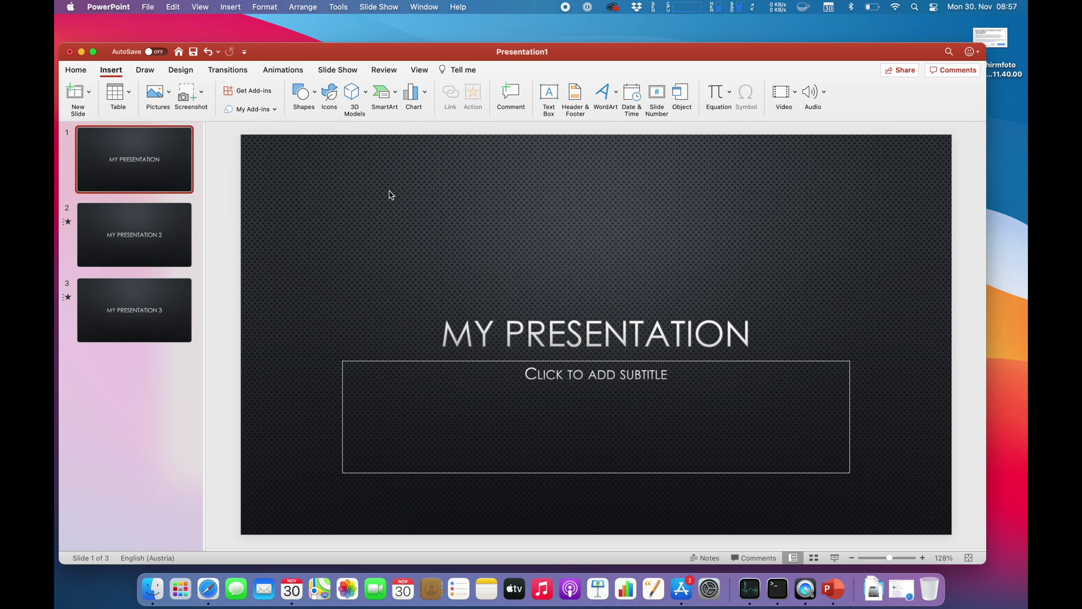
click(414, 97)
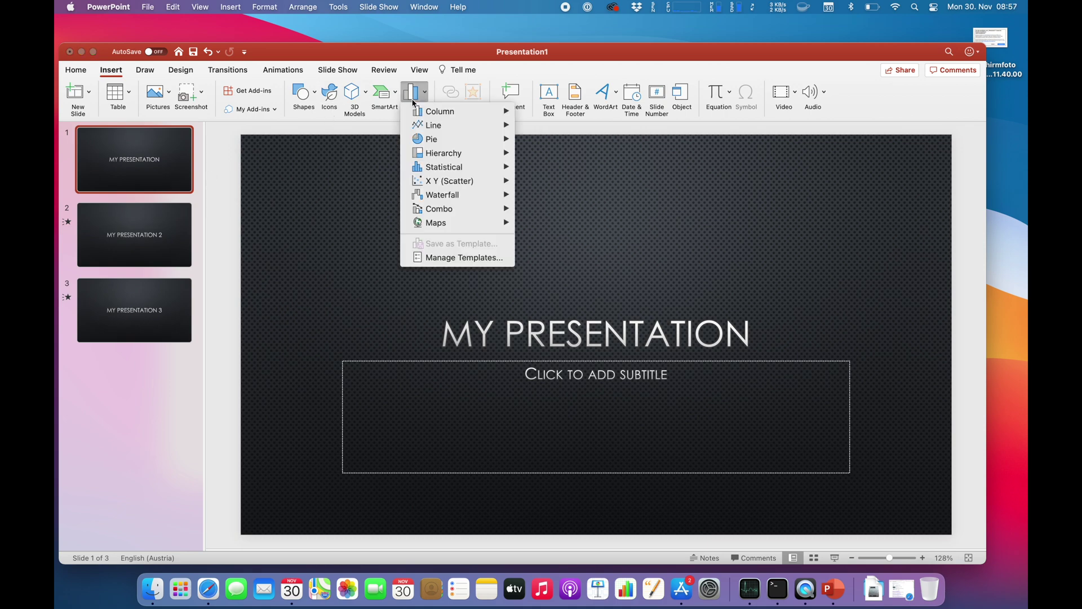
mouse_move(438, 113)
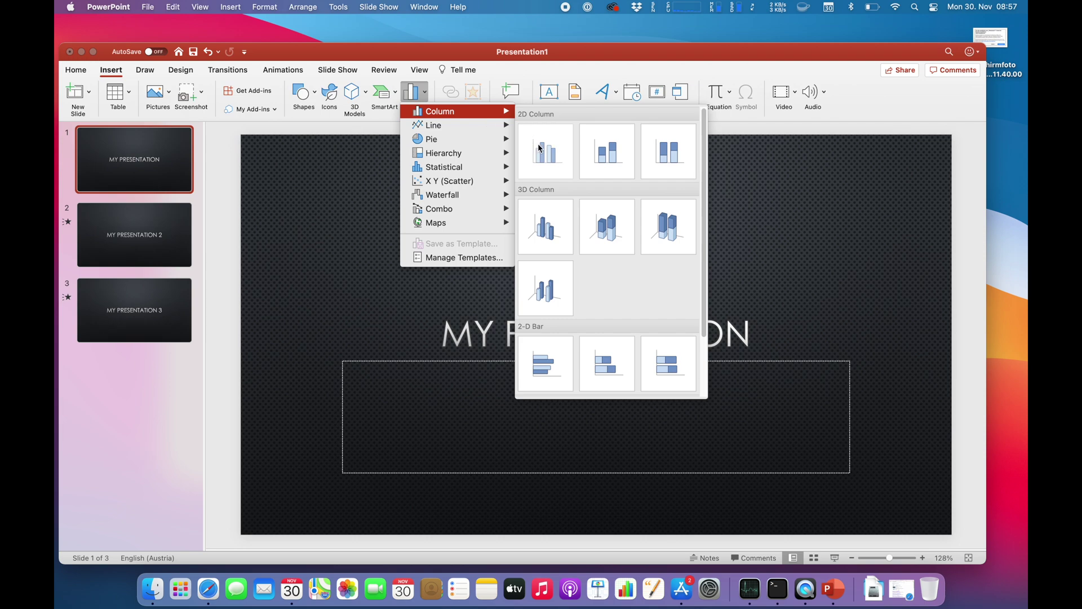
mouse_move(482, 213)
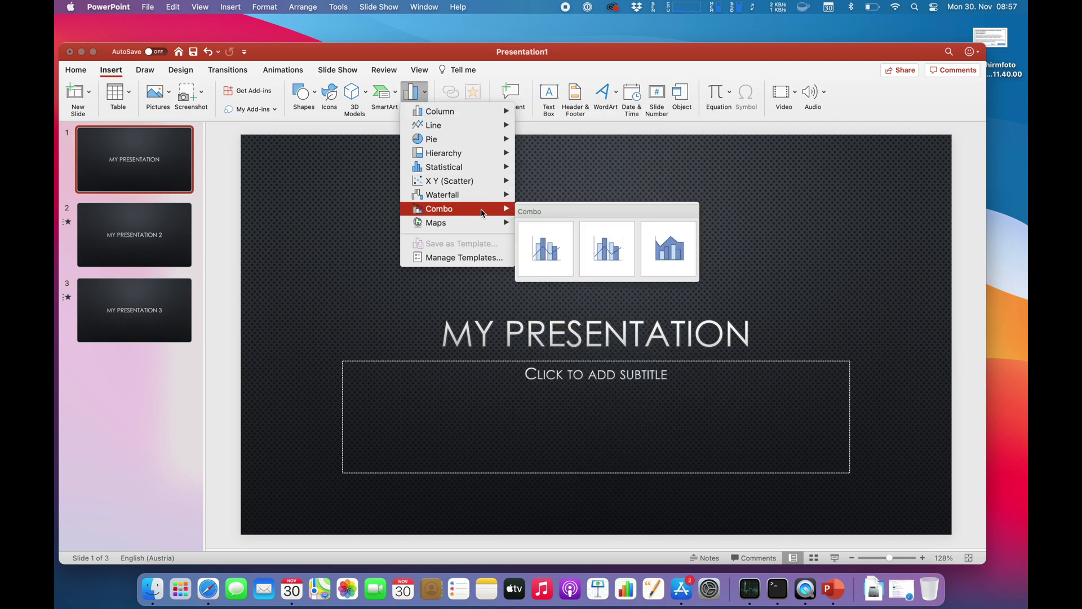
click(472, 113)
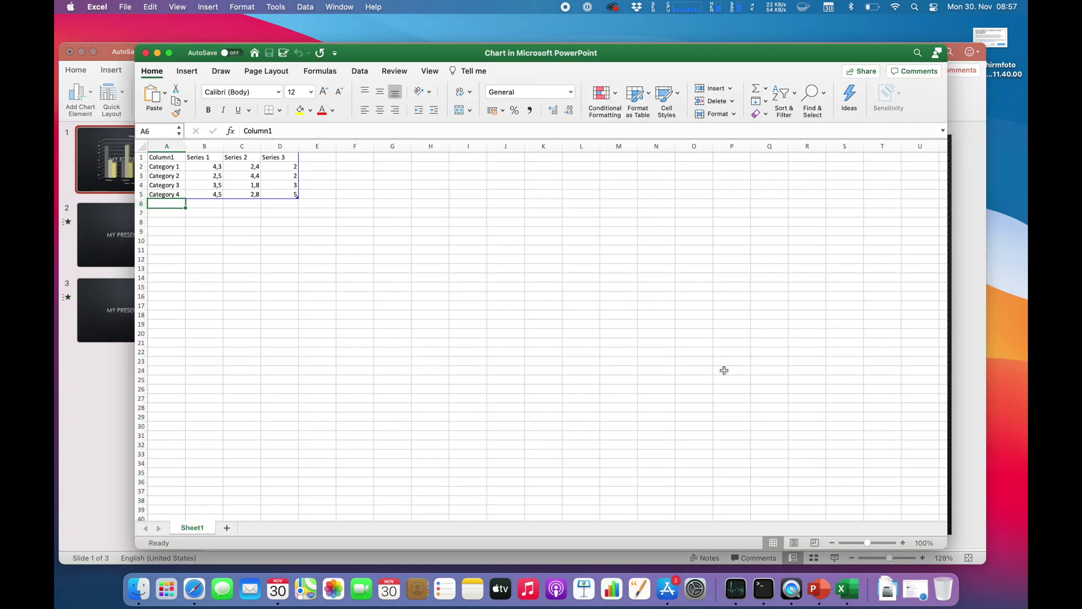
- Close the chart's data sheet and check the Series 3 bars
click(724, 370)
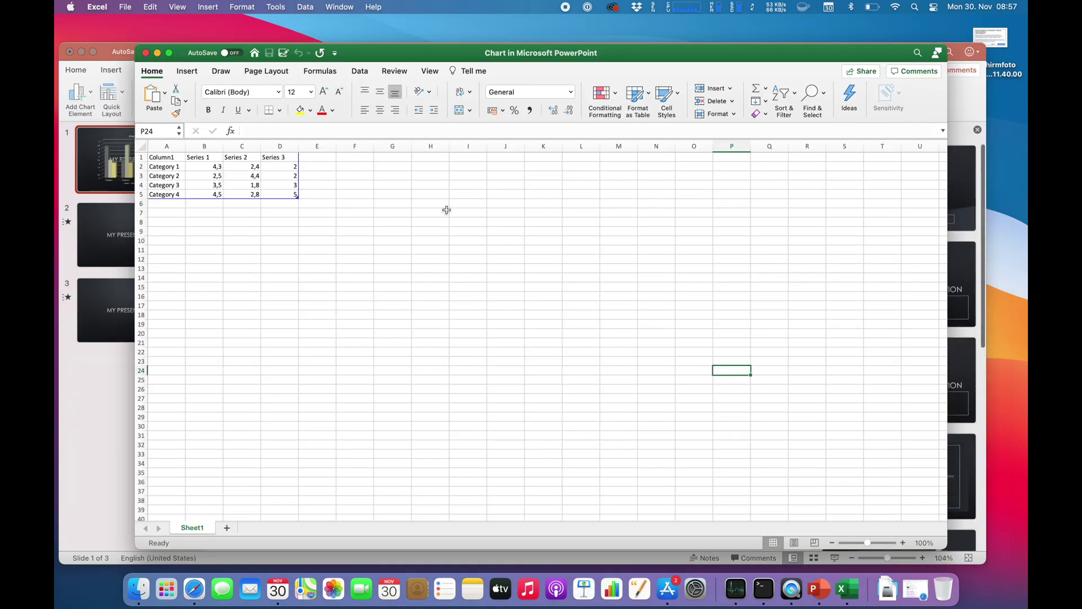
click(145, 52)
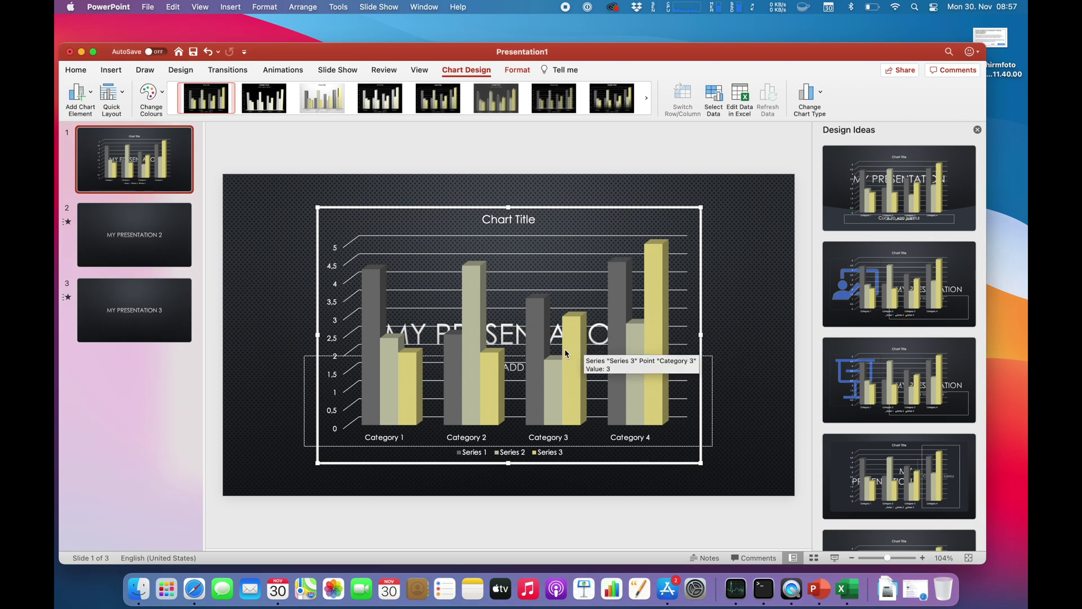
click(554, 325)
click(734, 315)
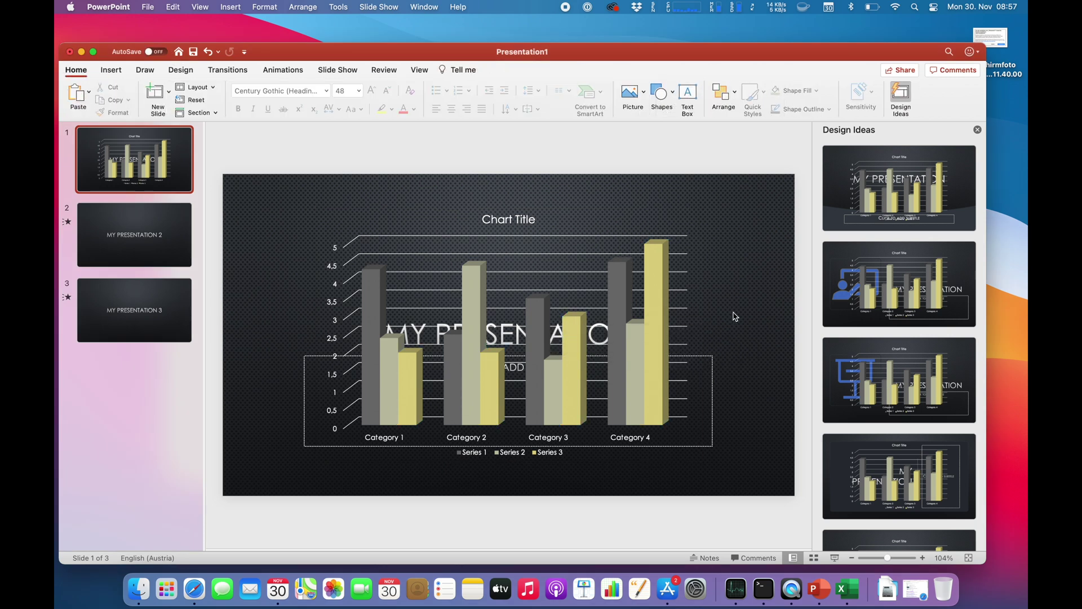
- In presenter view, write a 'Hello Note' speaker note and try enlarging then shrinking its text
click(834, 557)
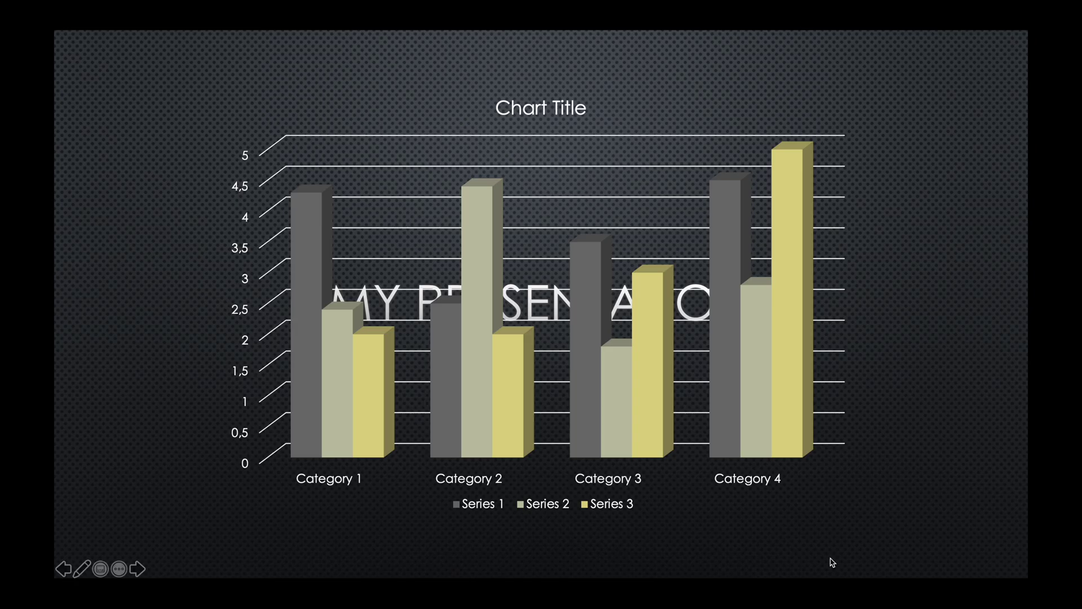
right_click(187, 439)
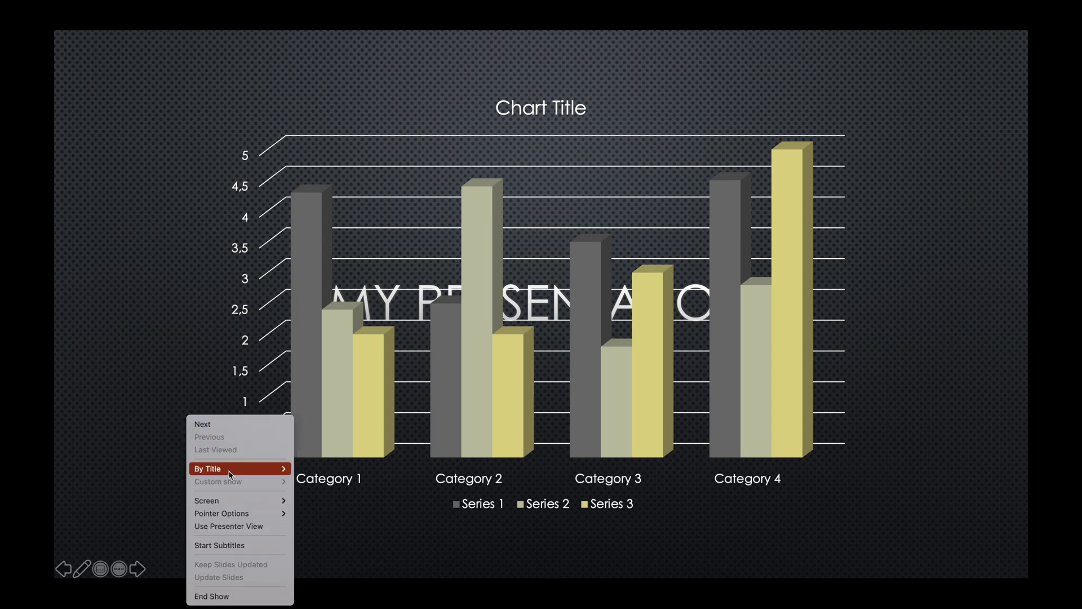
click(244, 526)
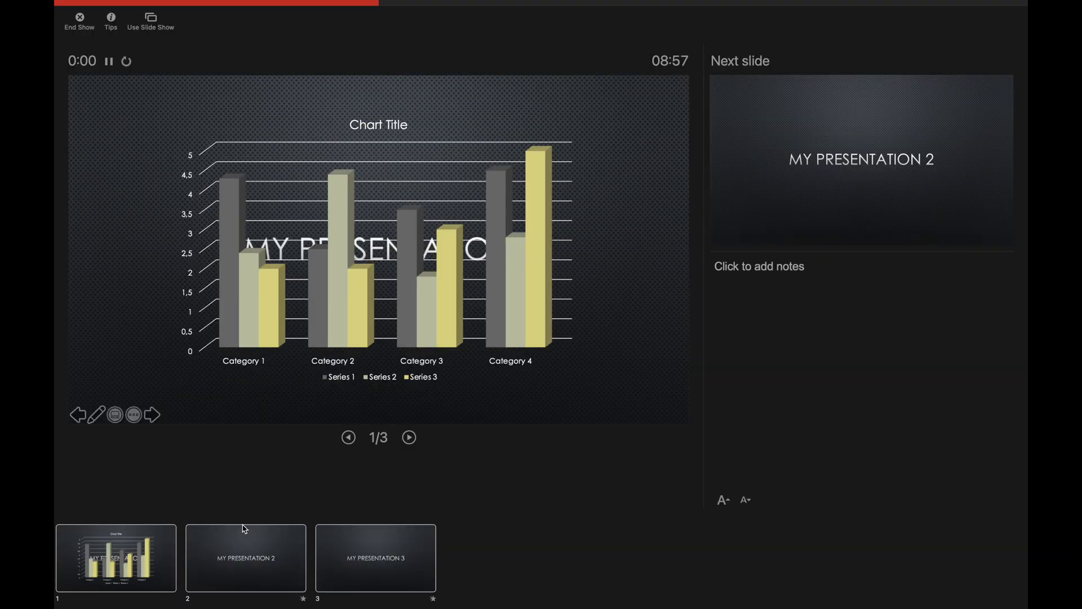
click(772, 271)
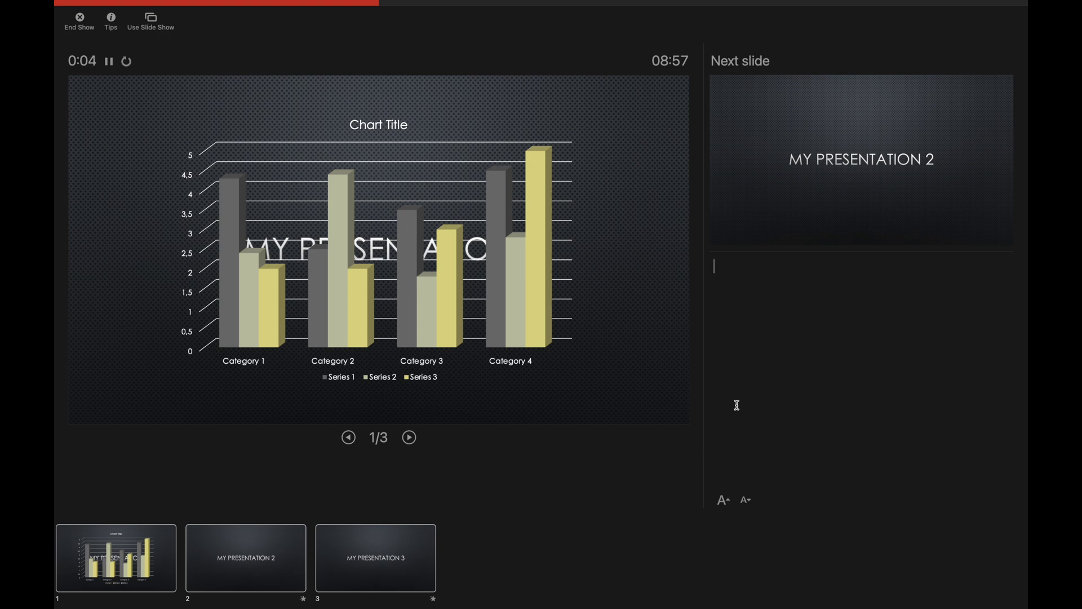
text(Hello Note)
key(ctrl+a)
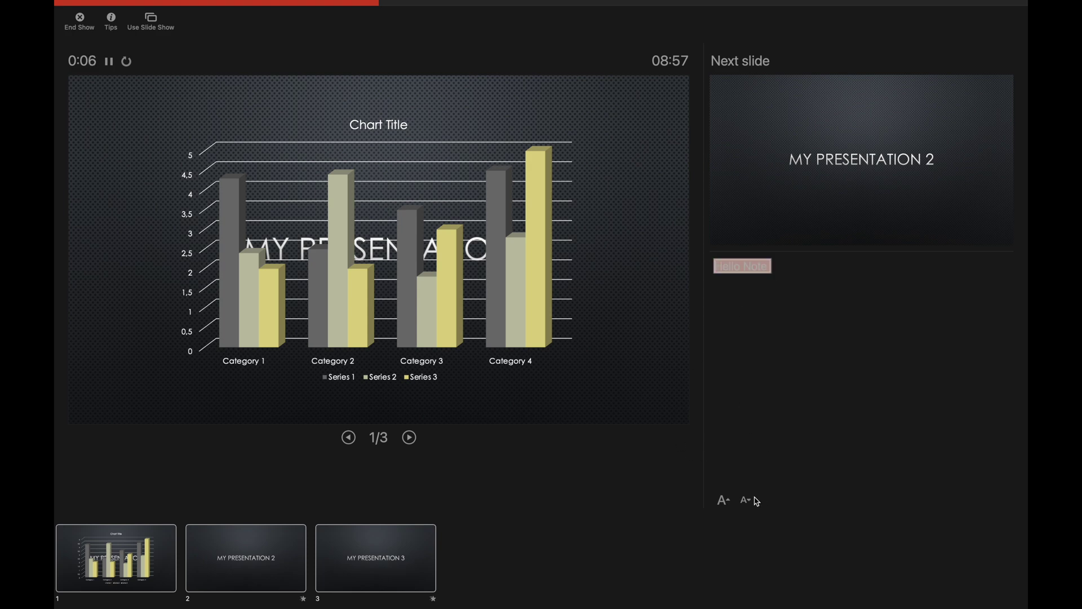
click(725, 500)
click(746, 500)
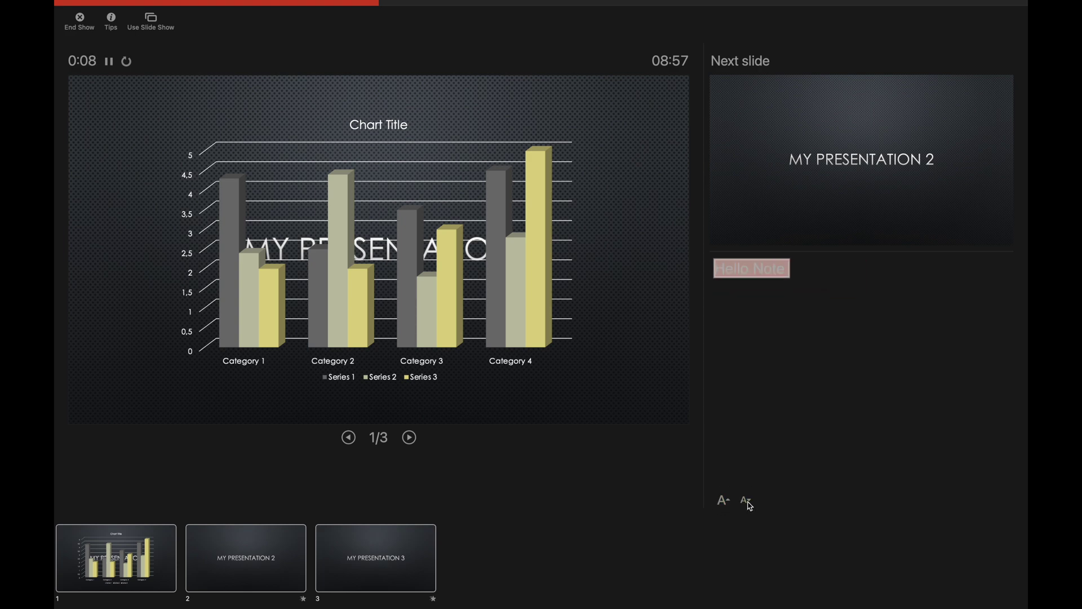
click(766, 436)
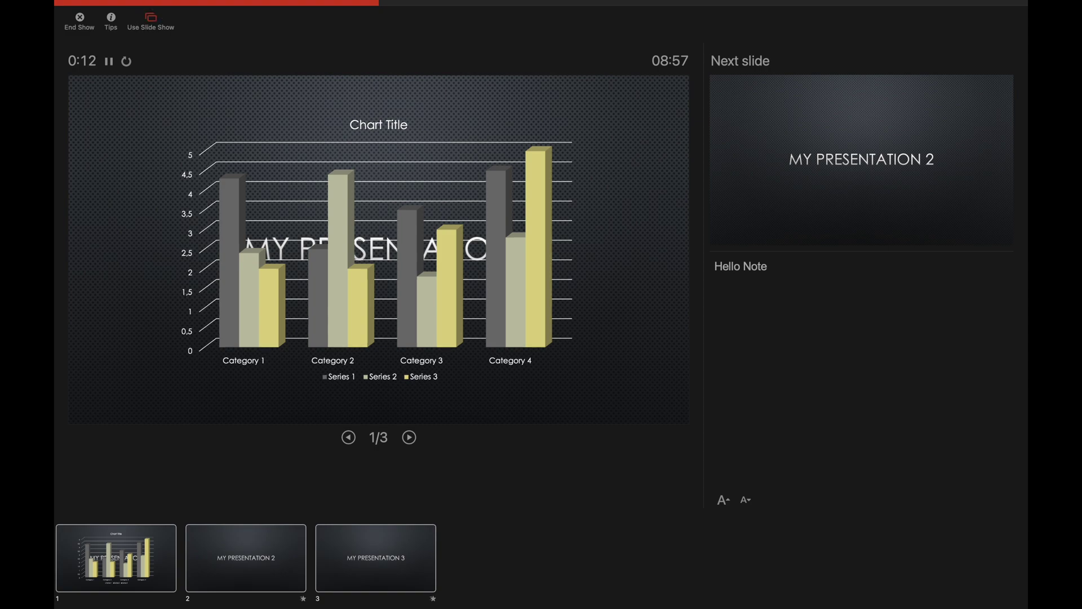
- End the slide show and close the presentation without saving
click(151, 20)
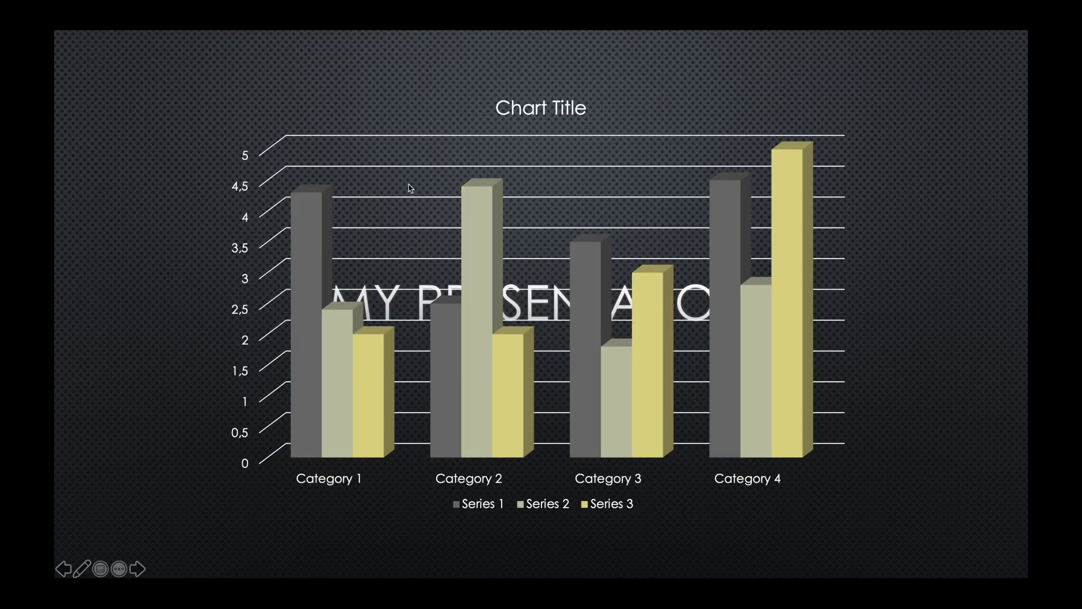
key(Escape)
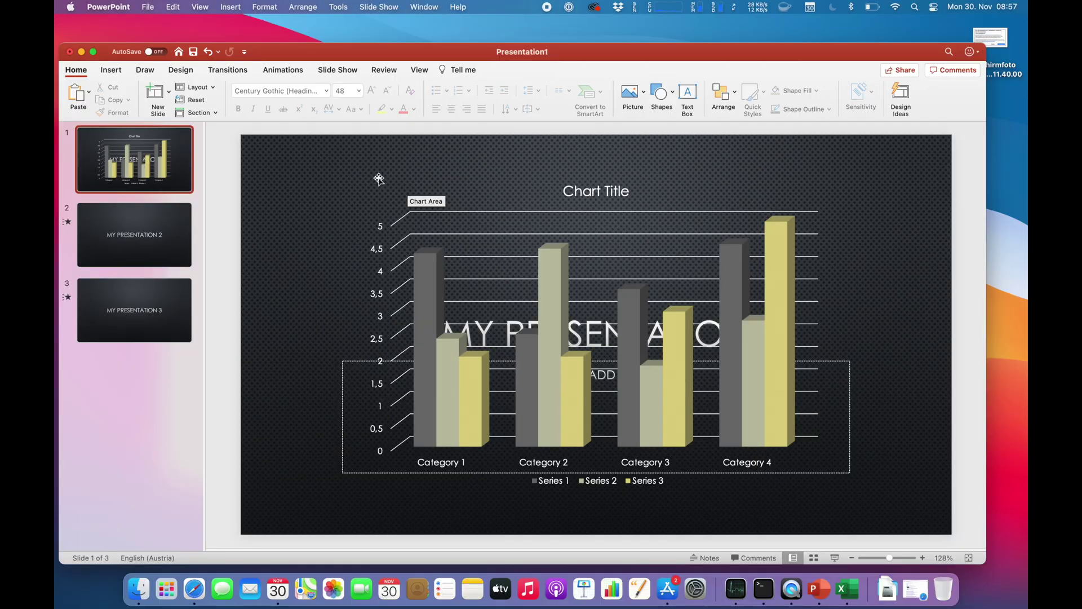
click(69, 52)
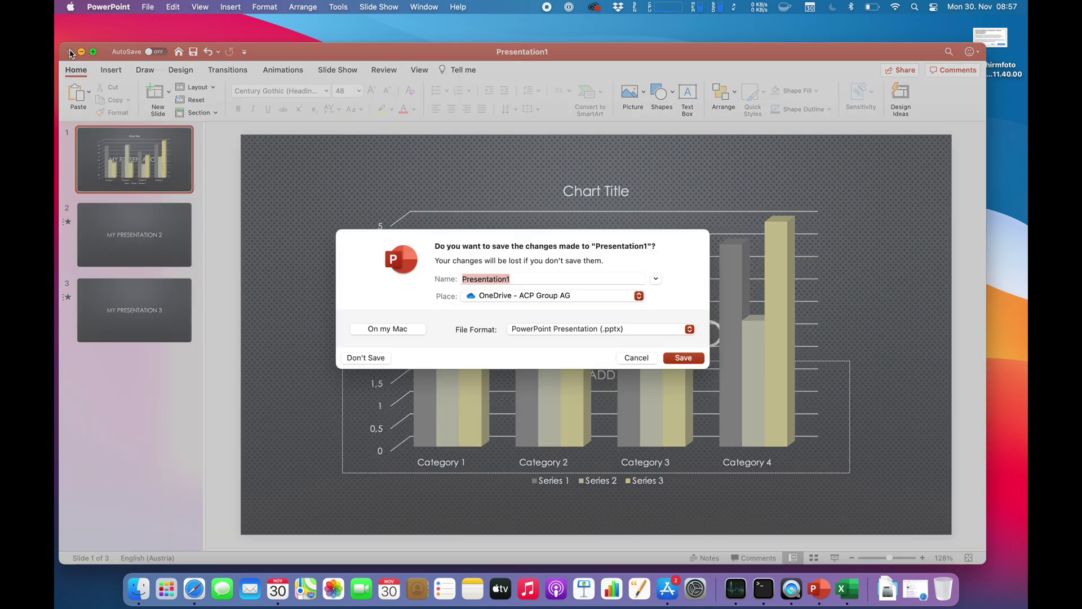
click(363, 362)
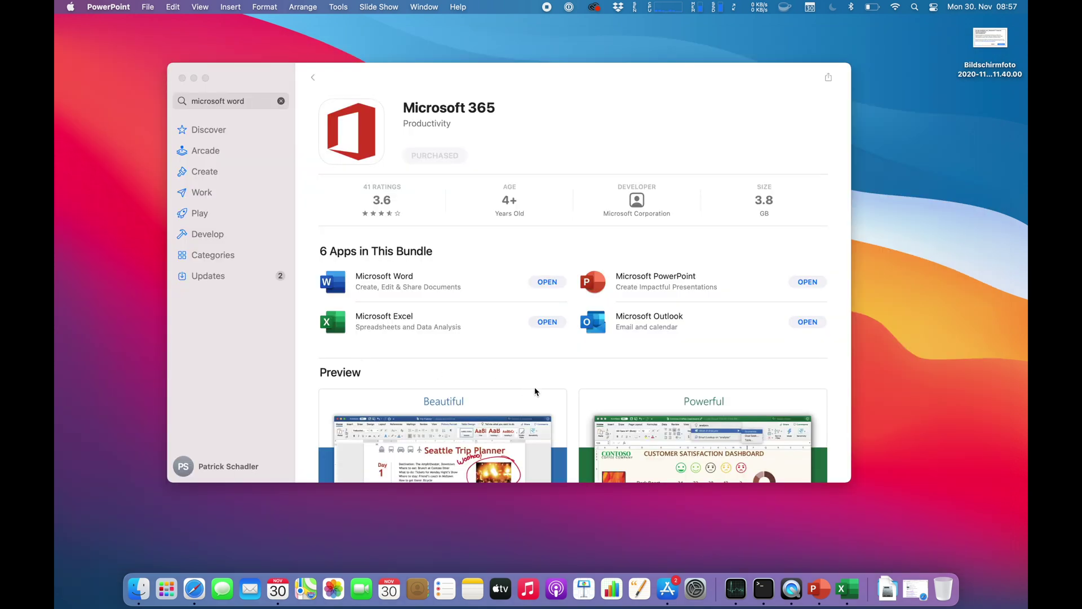
- Launch Outlook from the App Store and dismiss the introduction and what's-new panels
click(817, 322)
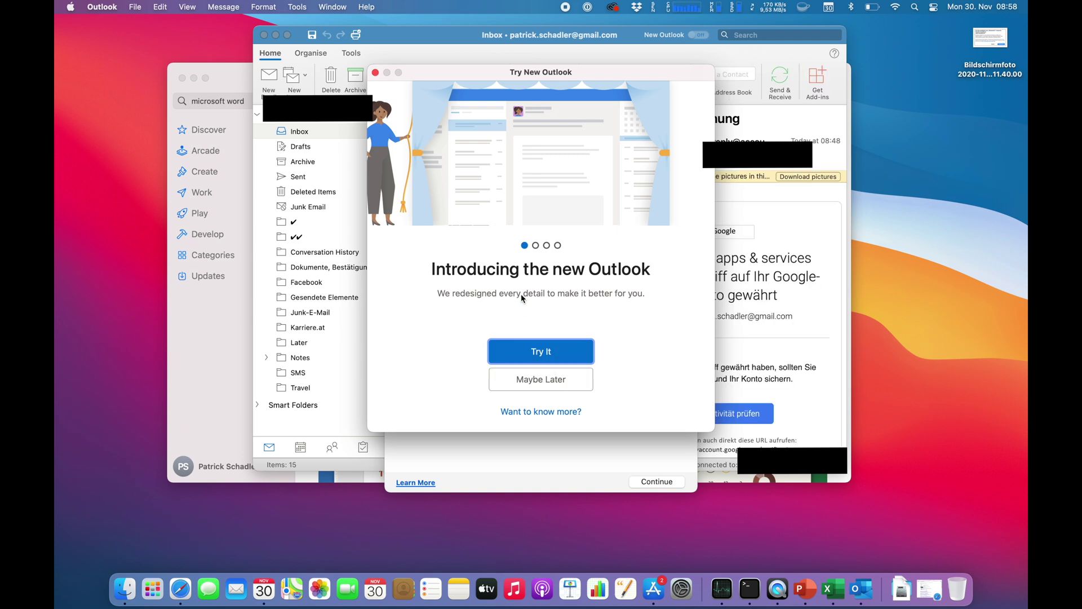
click(375, 72)
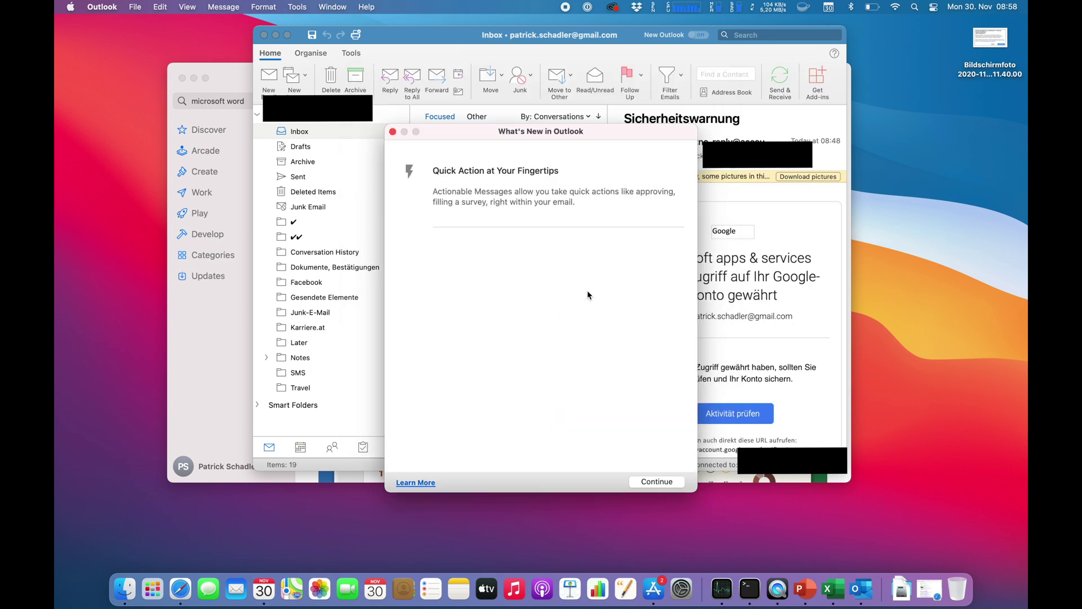
click(393, 132)
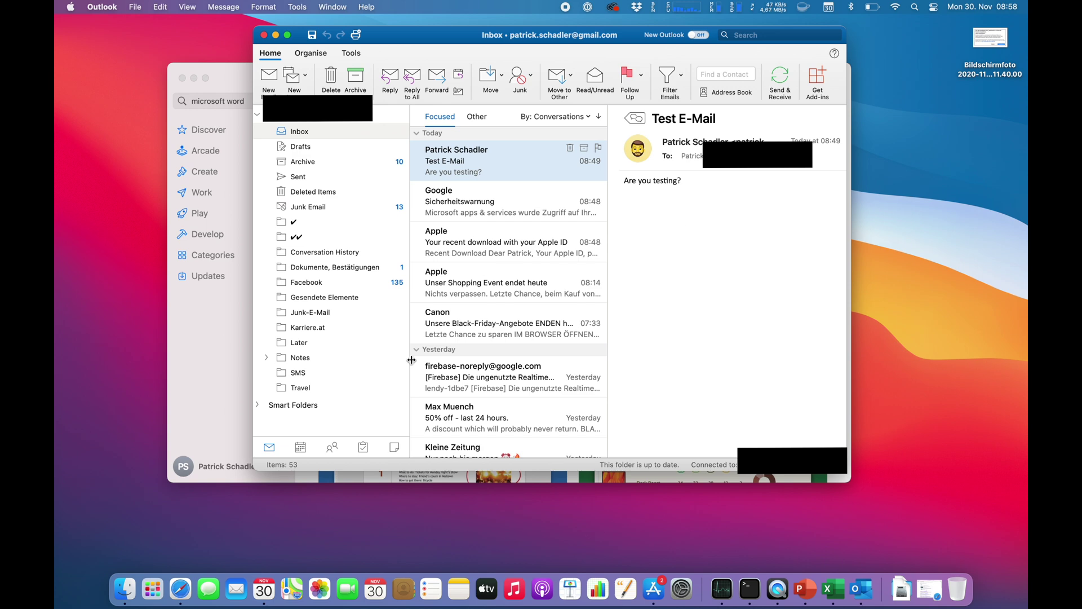
- Glance at this week's calendar, return to the inbox, then quit Outlook
click(302, 448)
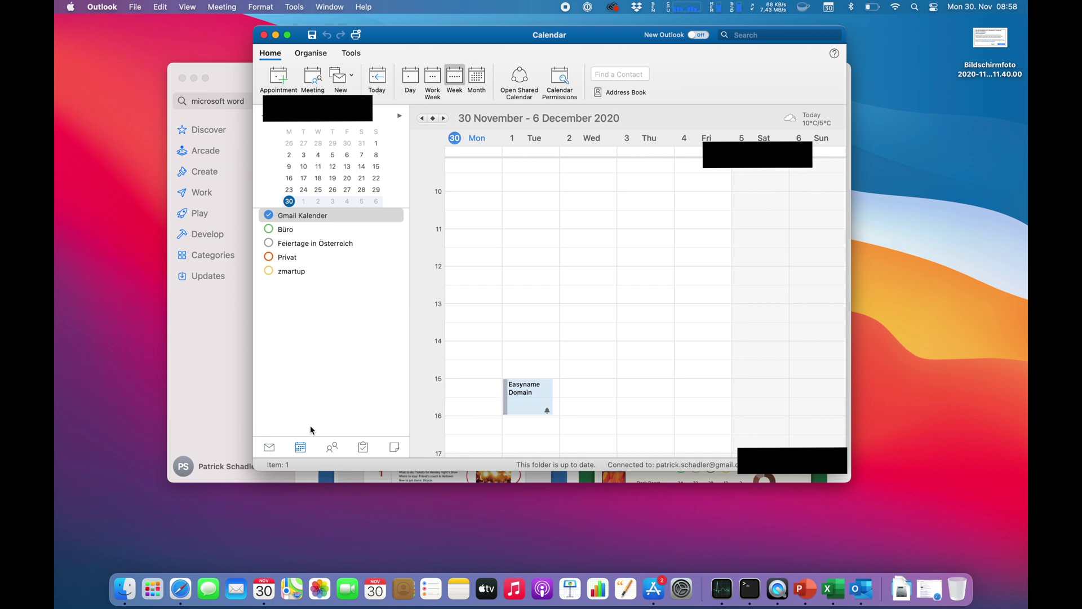
click(269, 447)
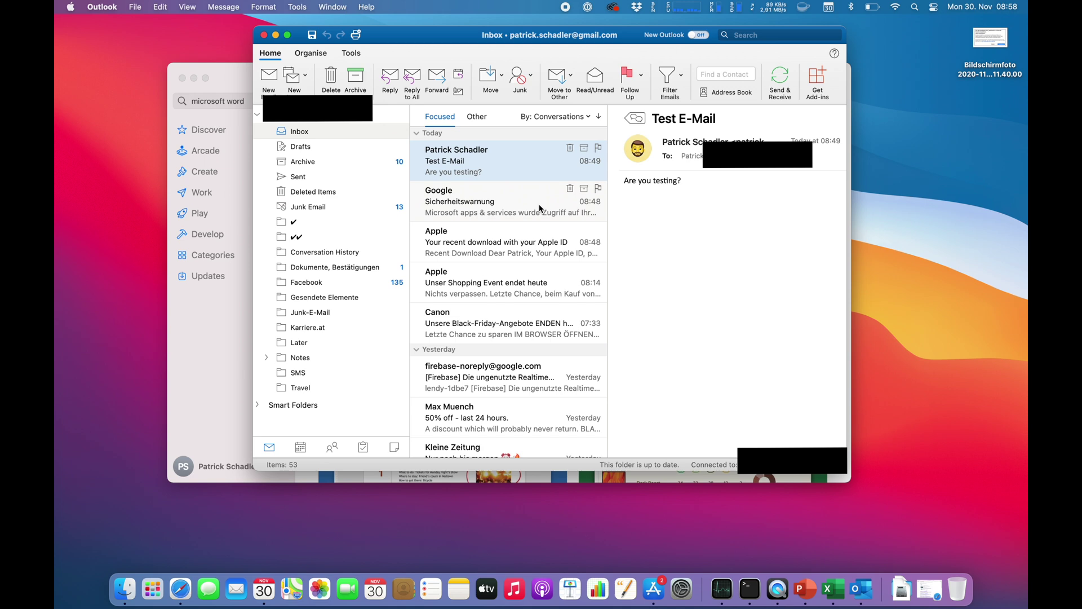
key(super+q)
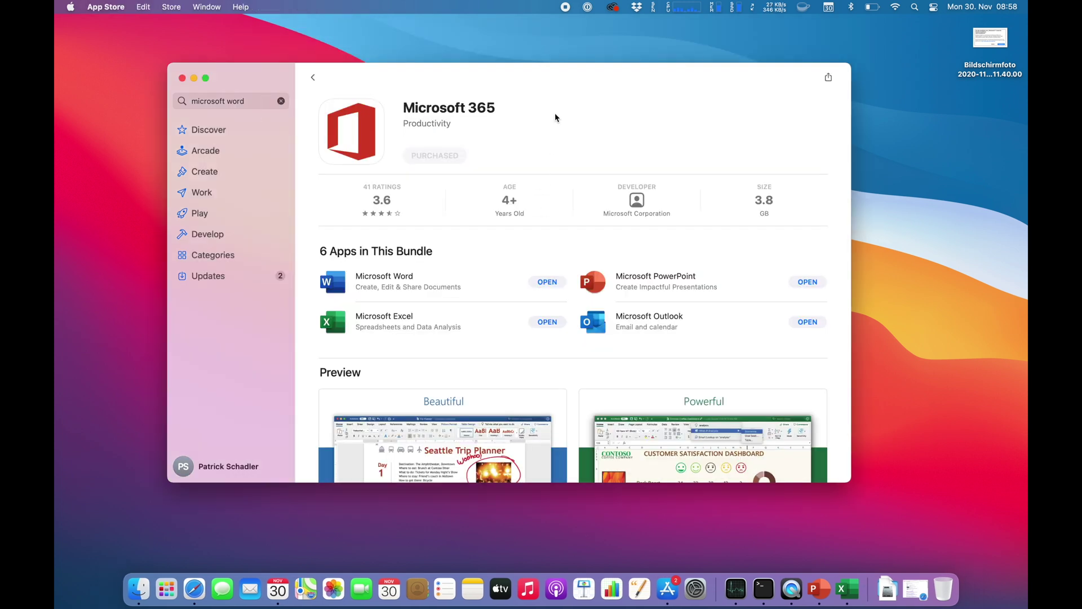
scroll(554, 117, down, 3)
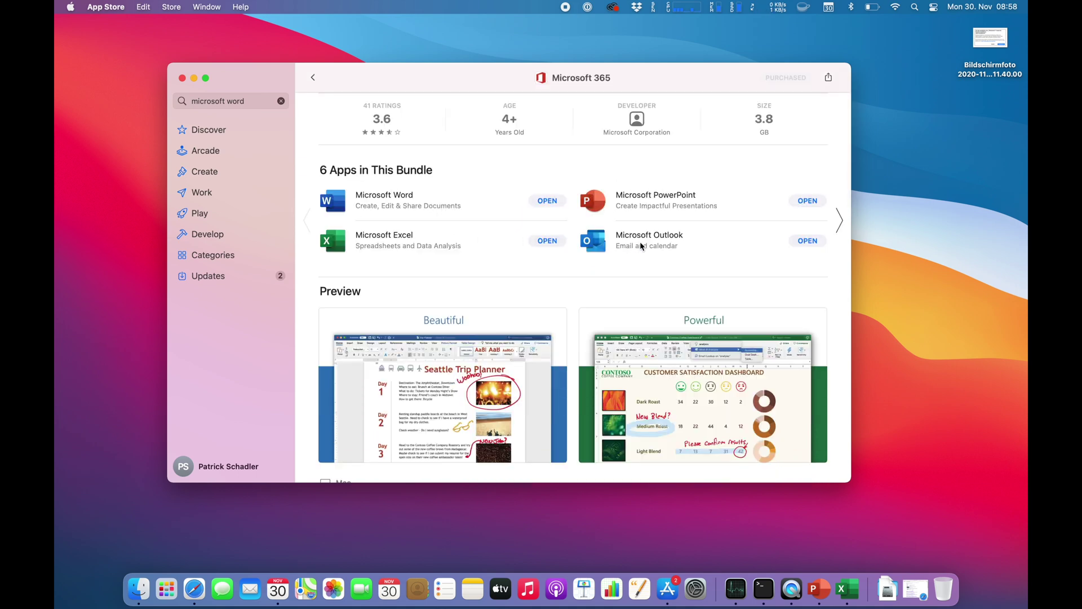
scroll(641, 245, down, 5)
scroll(641, 245, down, 3)
scroll(641, 245, up, 10)
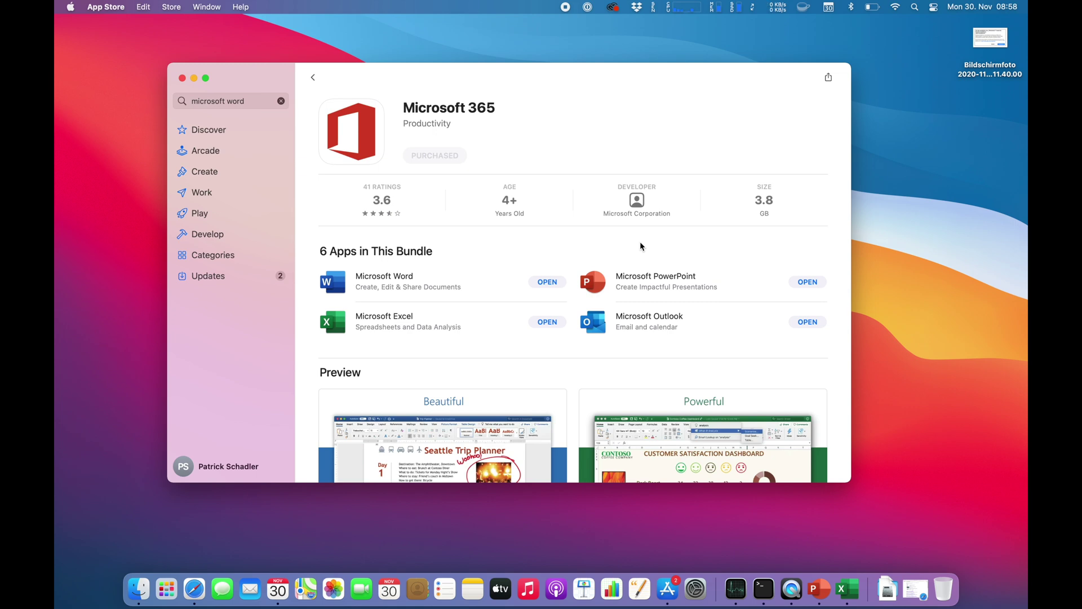
- Launch Activity Monitor via Spotlight and check memory: 6.31 GB of 8 GB used, PowerPoint highest
key(cmd+space)
text(akt)
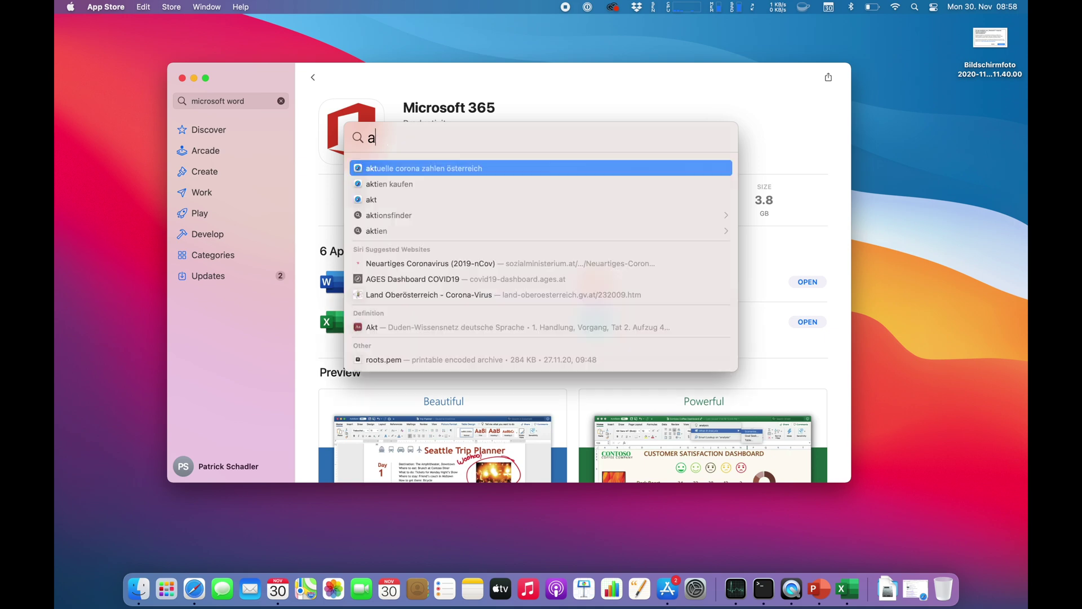
key(BackSpace)
key(BackSpace)
text(ct)
key(Return)
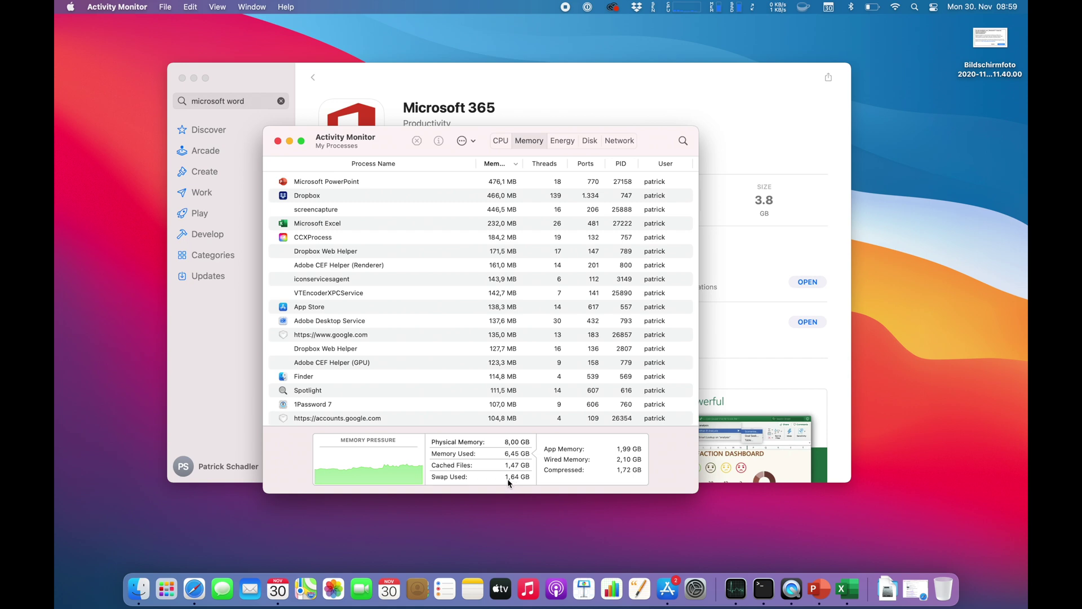
mouse_move(516, 483)
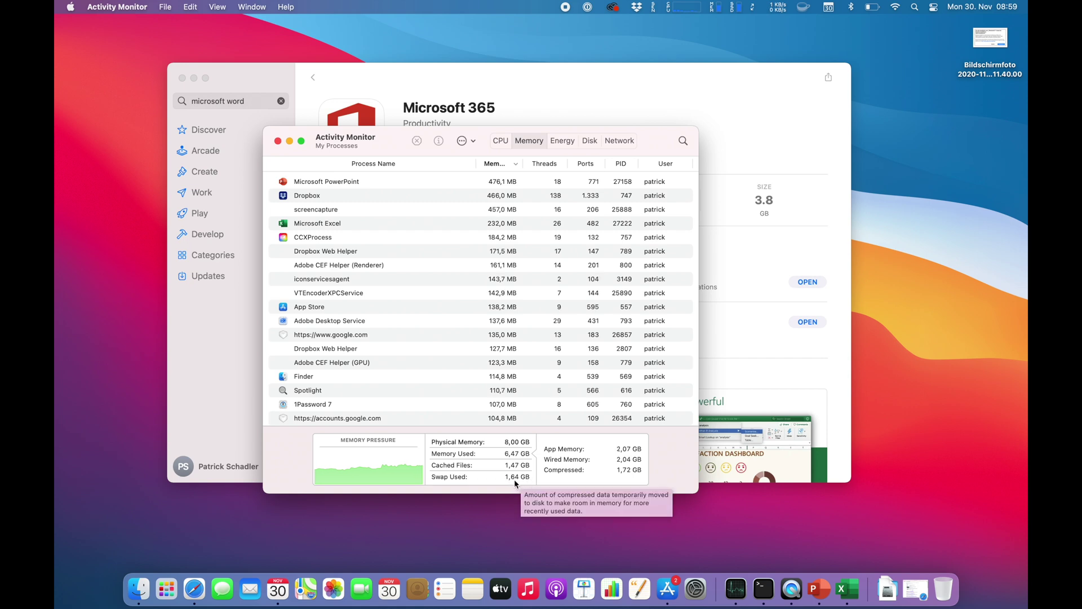